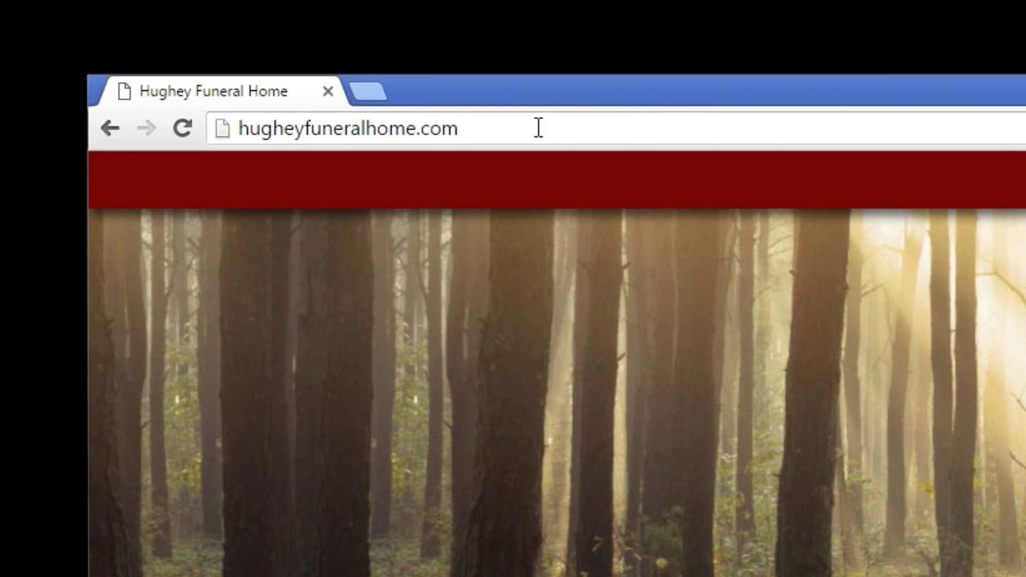
Add /admin to the site address to load the login page, then begin entering the administrator username
click(538, 129)
click(539, 128)
text(/administration/Authentication/LogOn)
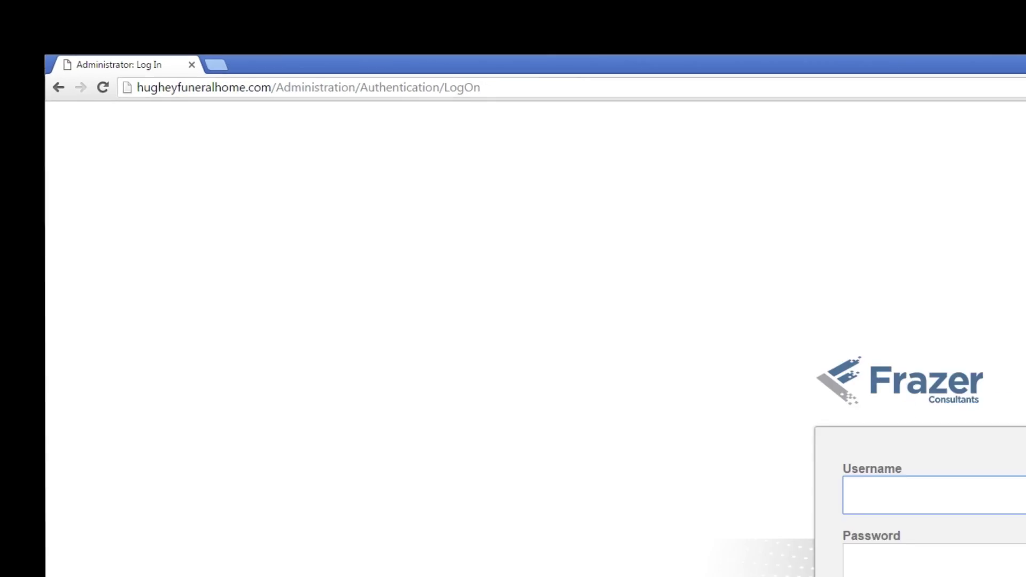
click(819, 359)
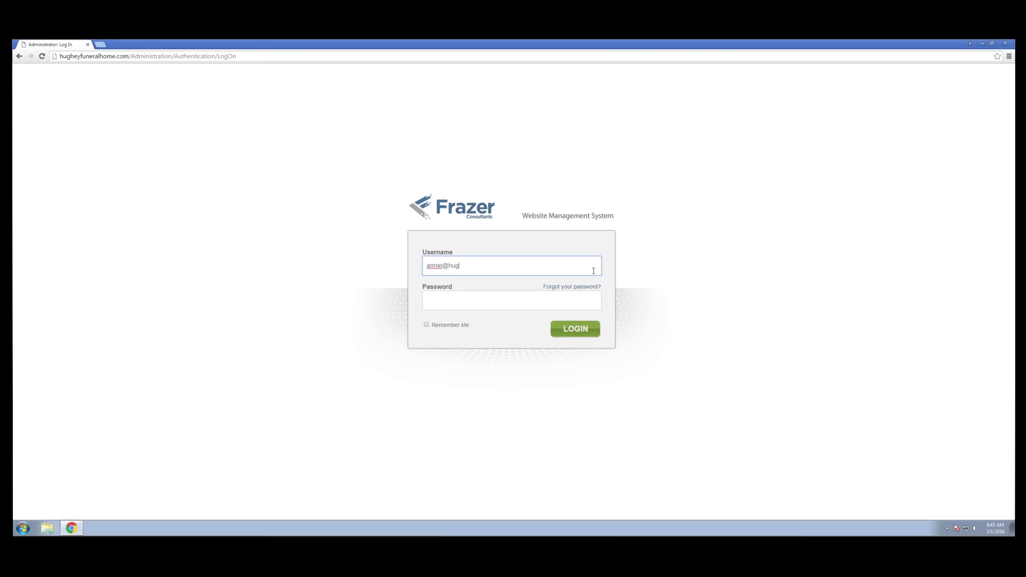
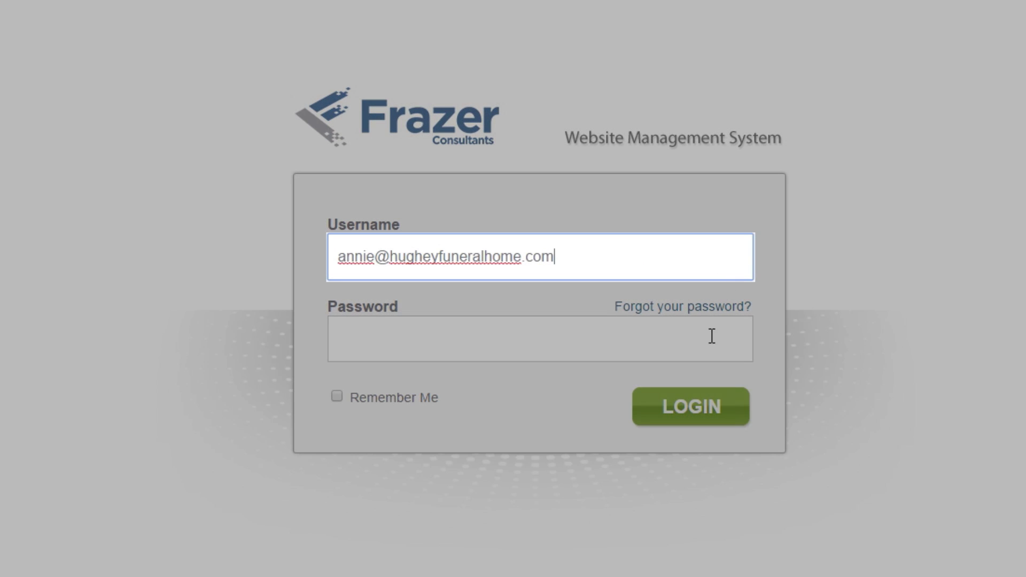
Enter the account password, log in, and start a new obituary from the Dashboard
click(712, 336)
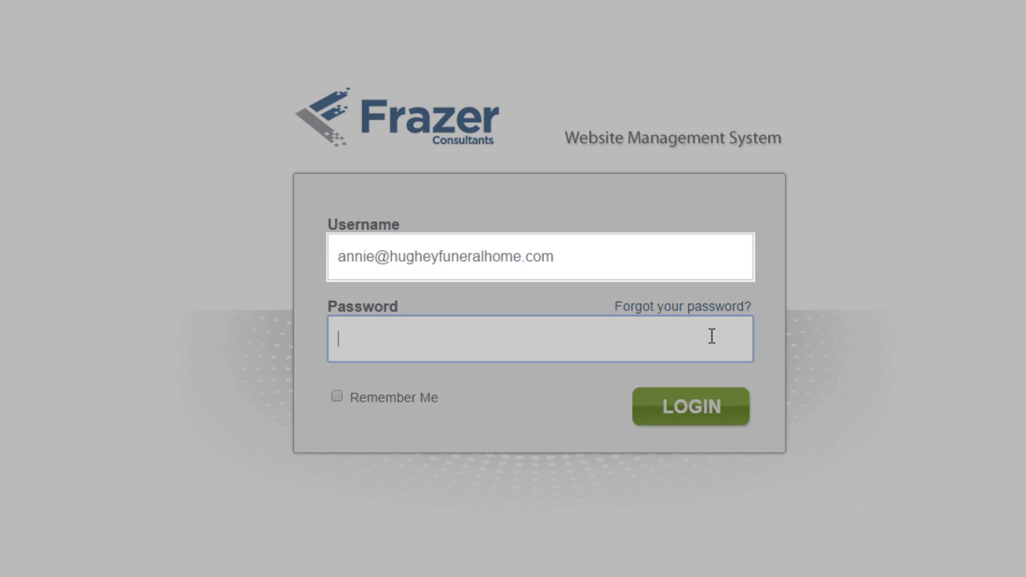
text(••••••••)
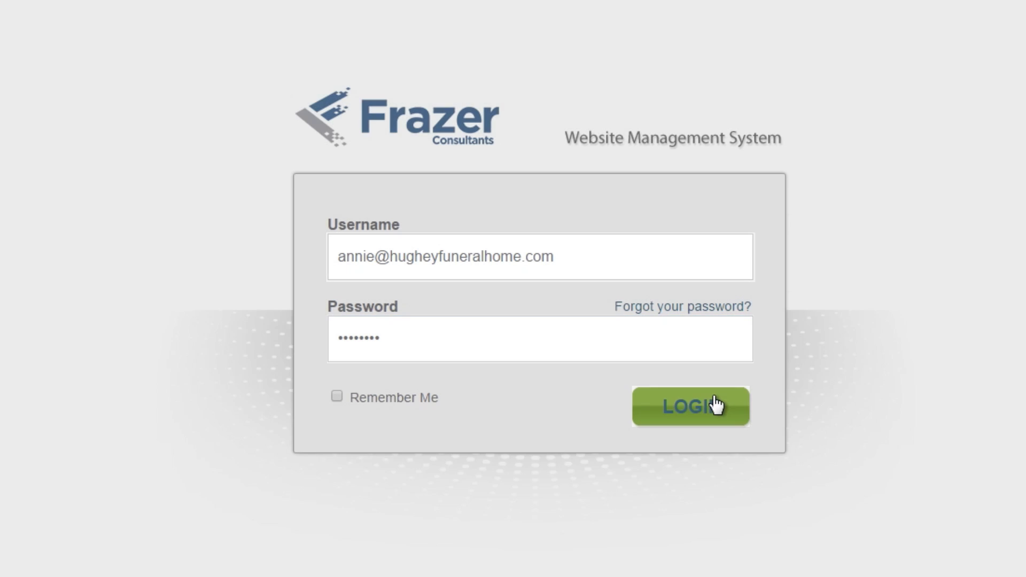
click(715, 407)
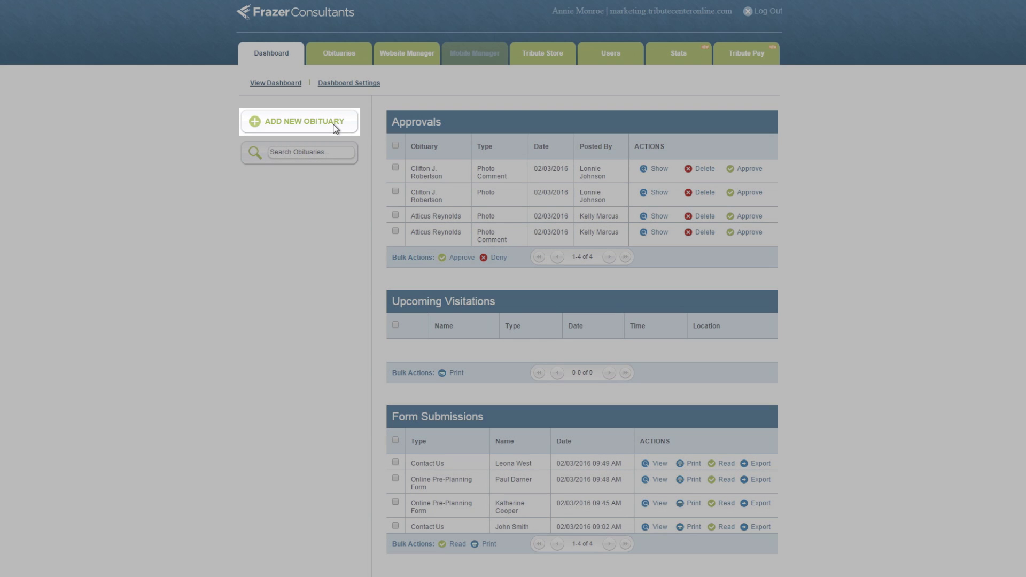
click(335, 127)
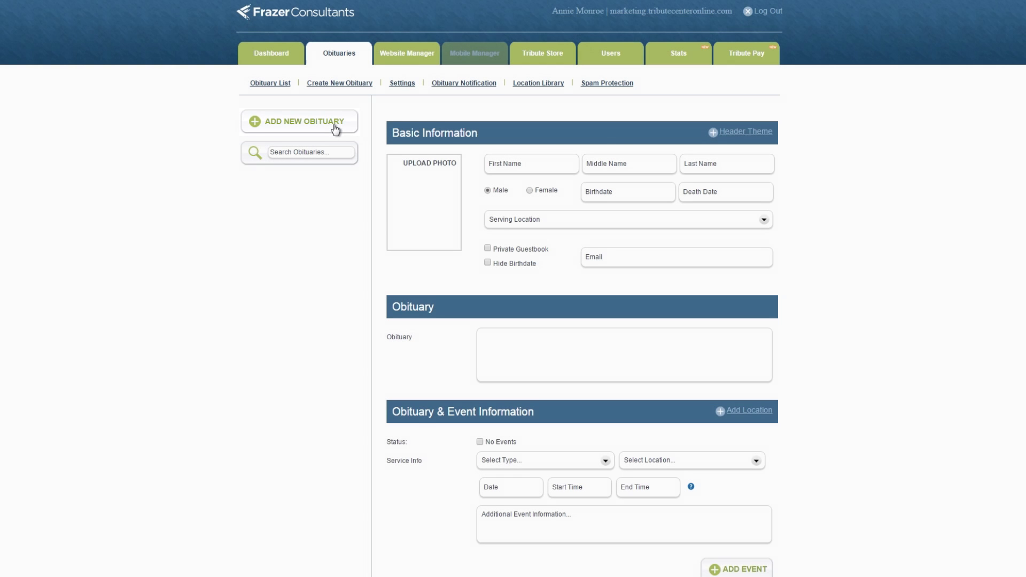
Enter the deceased's first, middle and last names
click(514, 165)
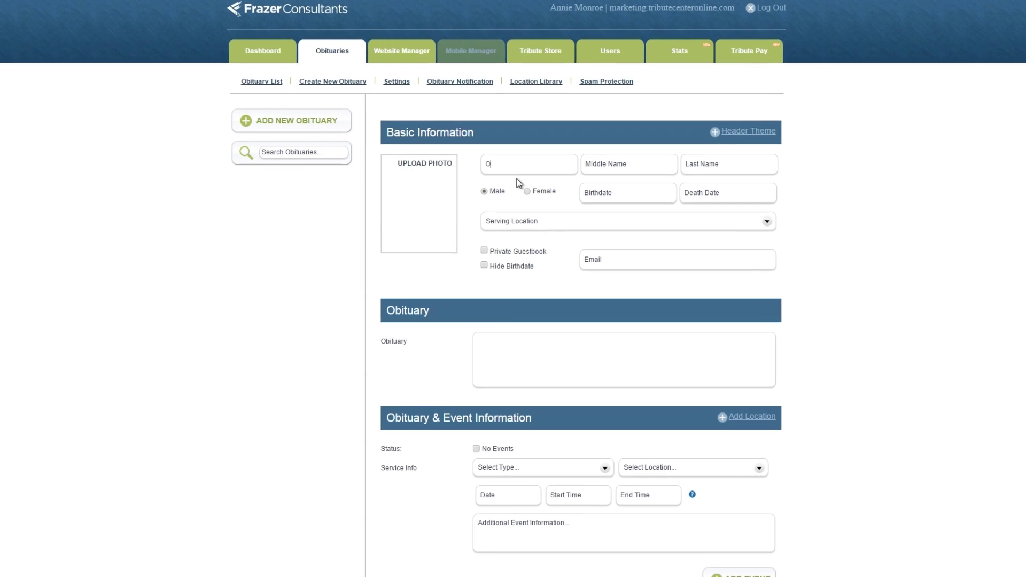
key(Tab)
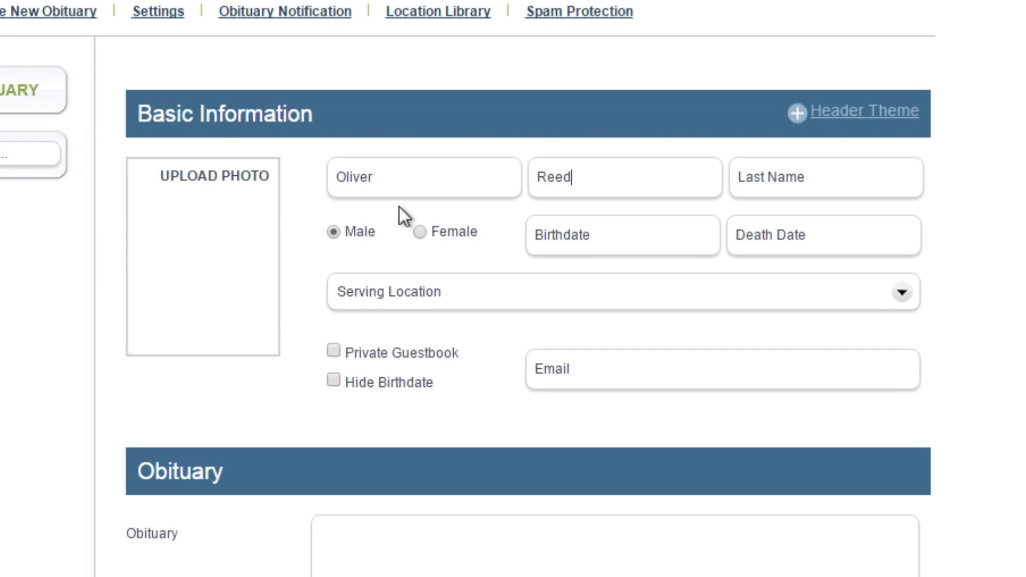
key(Tab)
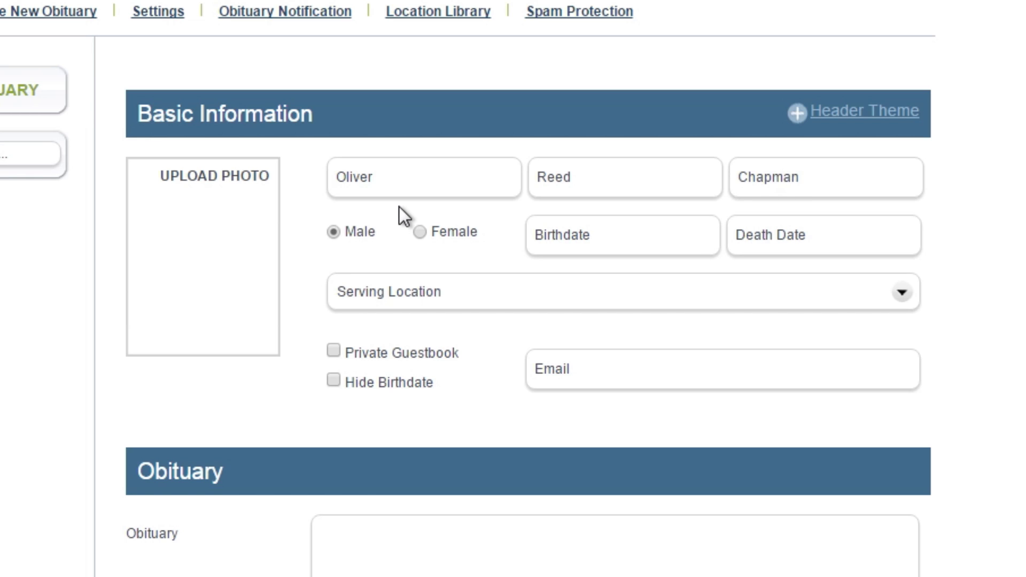
click(573, 241)
text(6/10/1930)
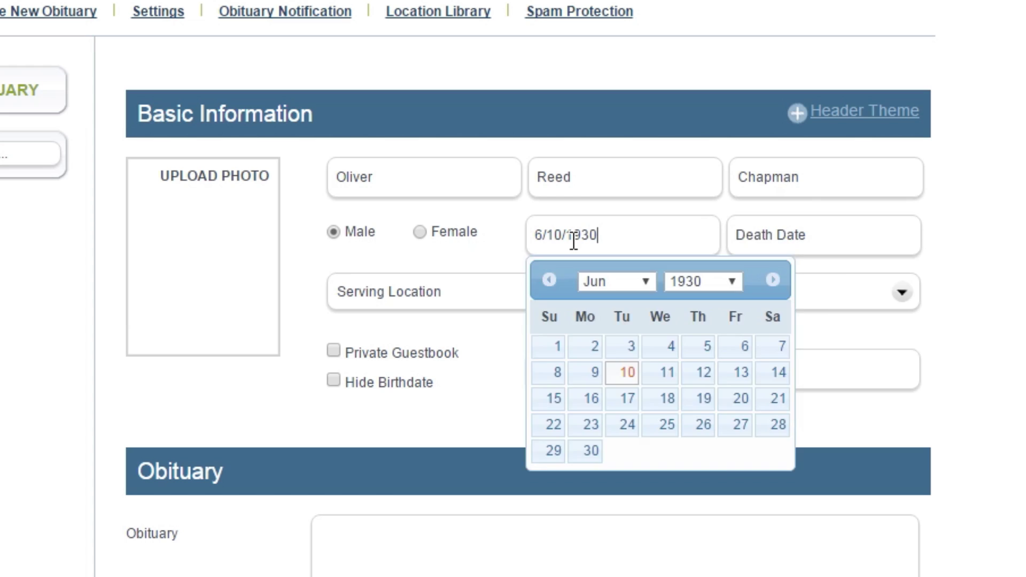
key(Tab)
click(821, 347)
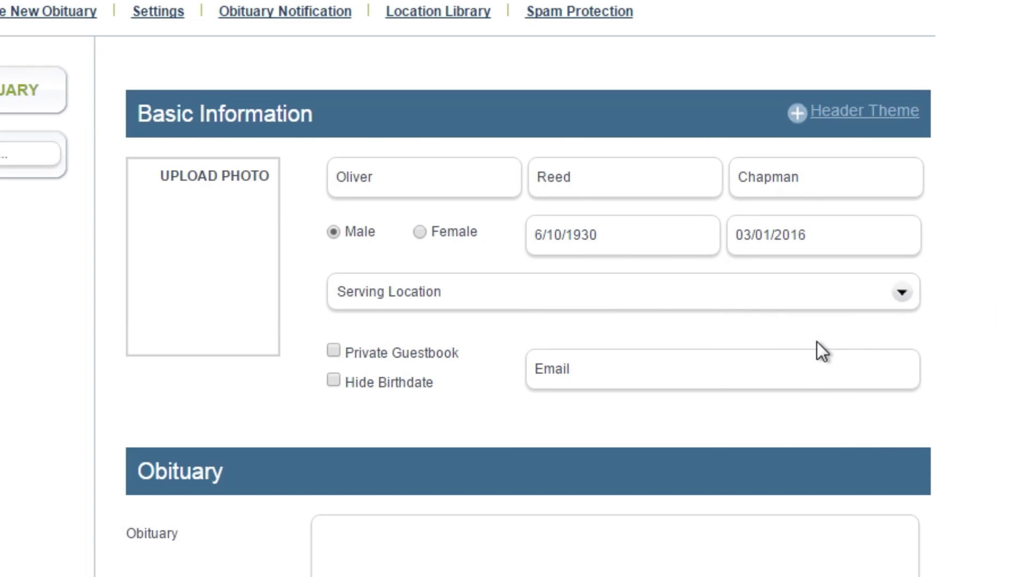
click(834, 304)
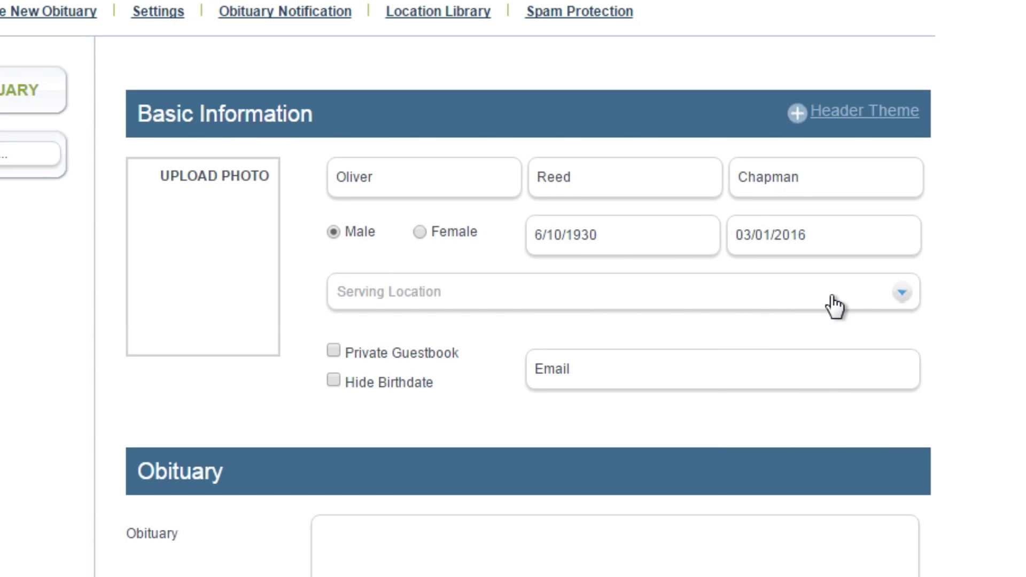
click(536, 353)
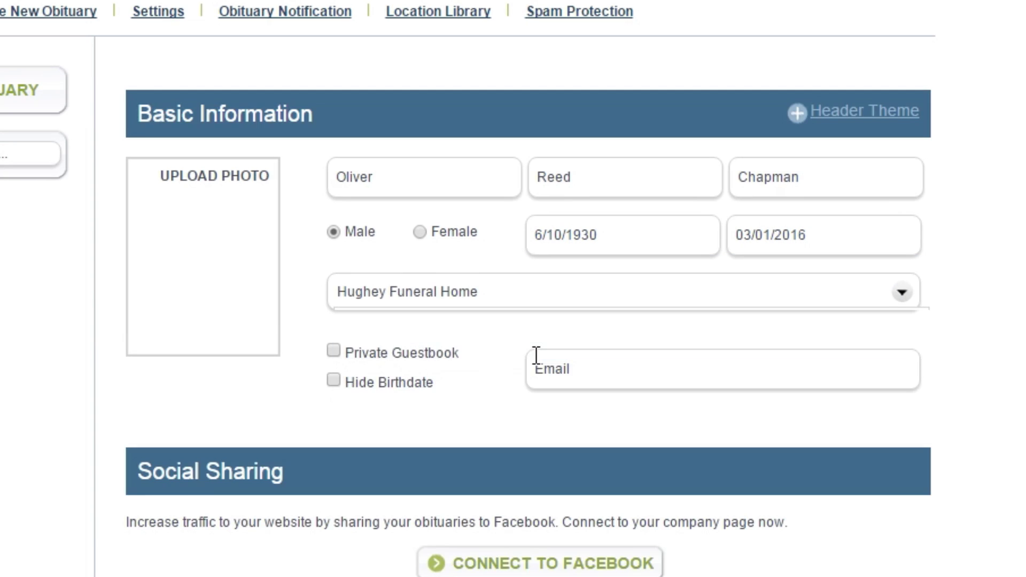
Upload the deceased's portrait from Documents and crop it around the face
click(258, 288)
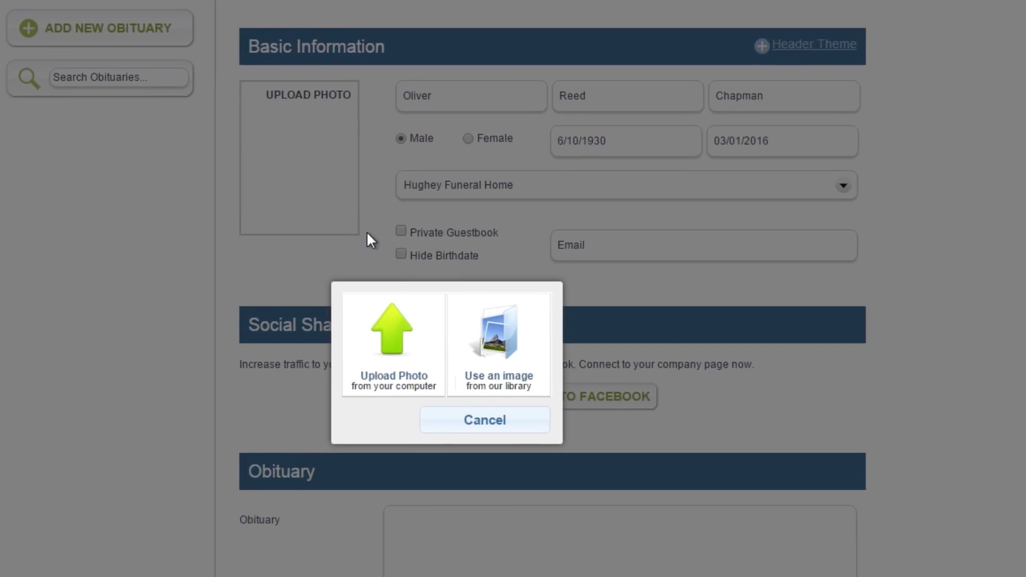
click(448, 304)
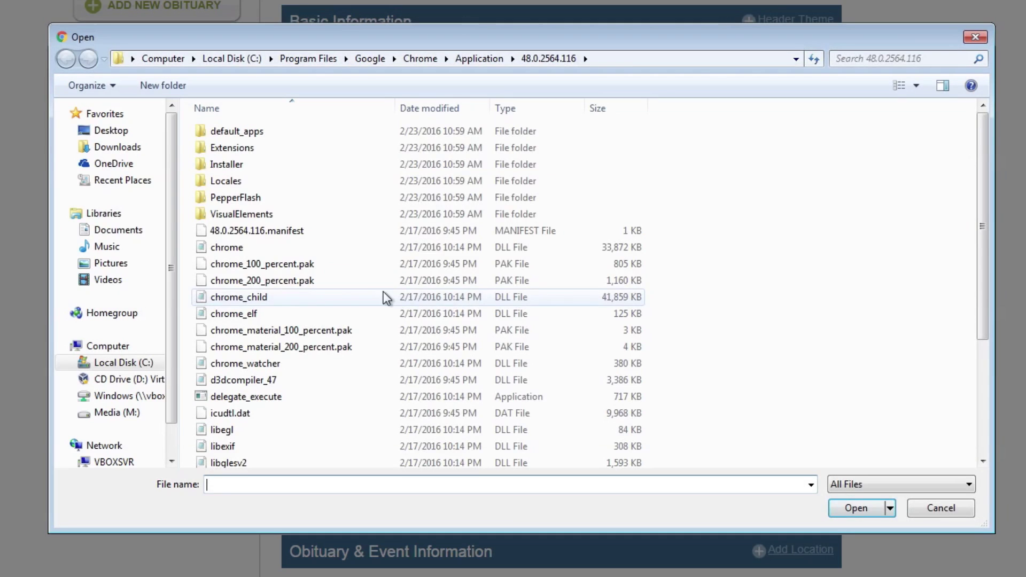
click(143, 239)
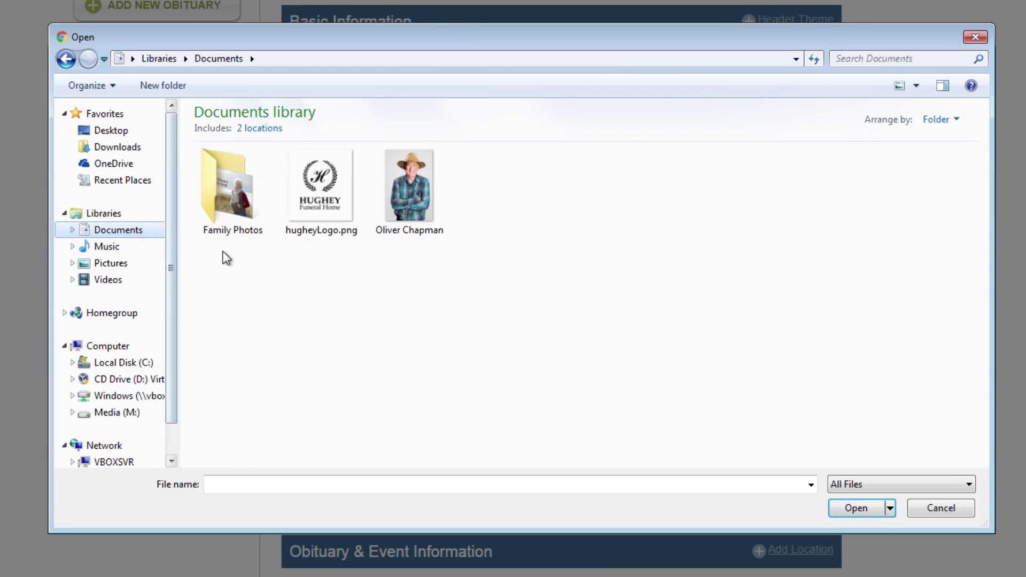
click(397, 221)
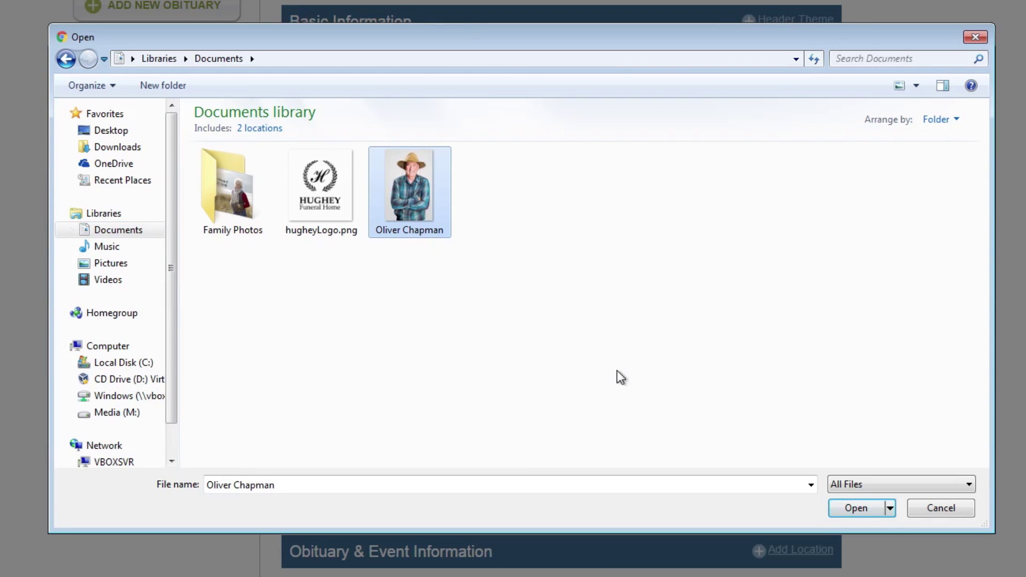
click(836, 513)
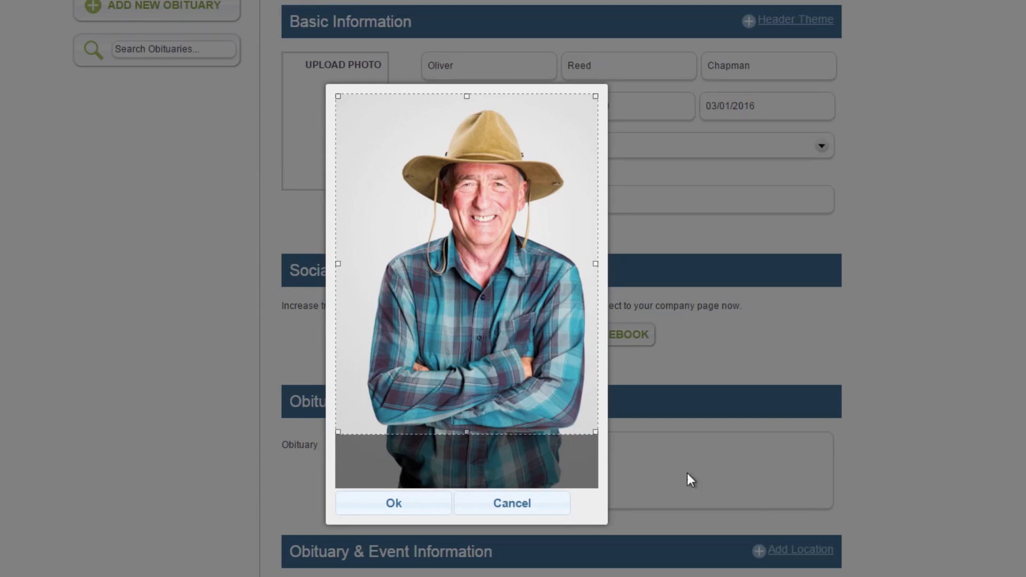
drag(595, 430, 422, 273)
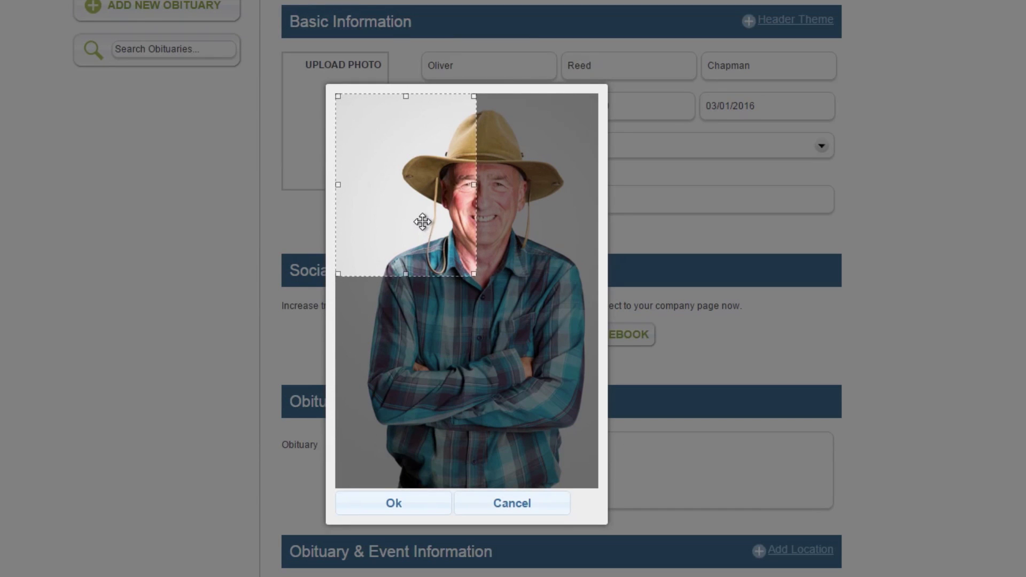
drag(421, 219, 497, 241)
click(434, 504)
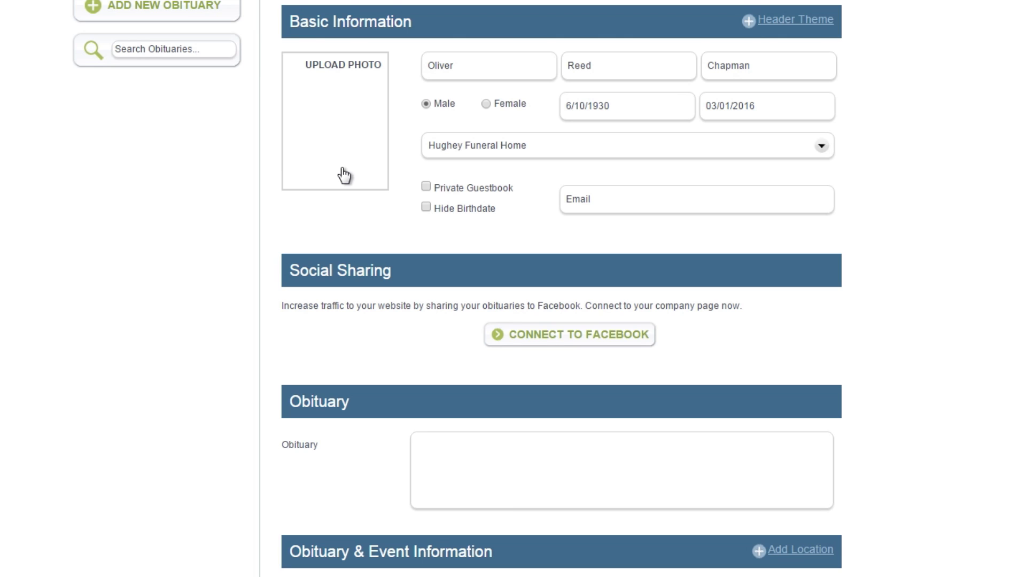
Choose the starry-night library image as the photo, then delete it
click(342, 172)
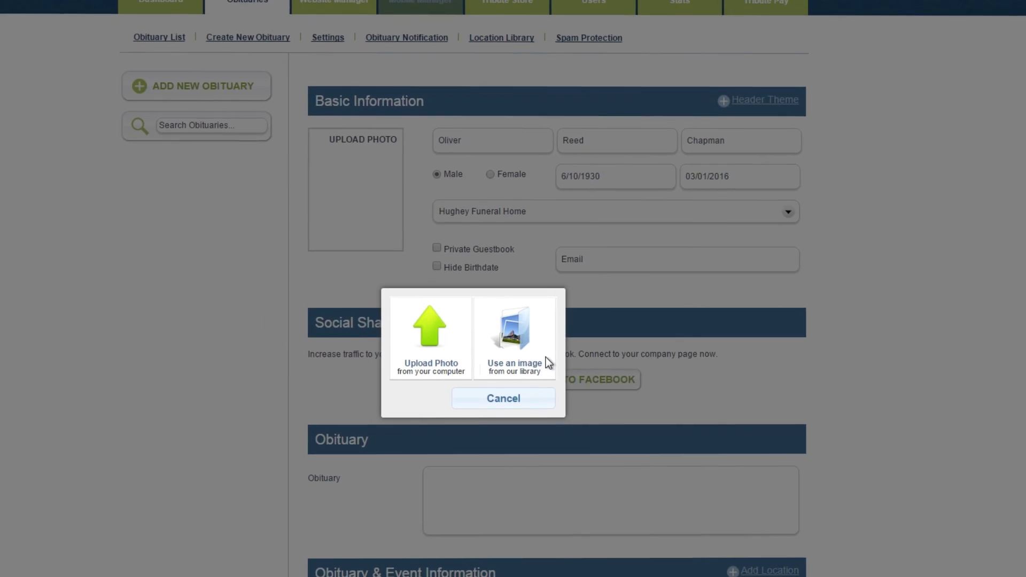
click(502, 307)
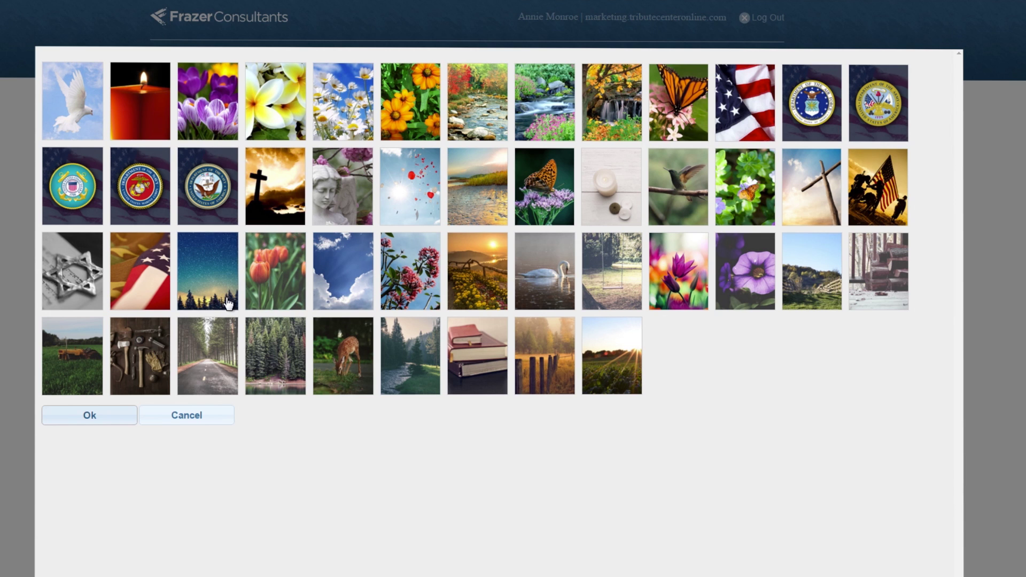
click(115, 414)
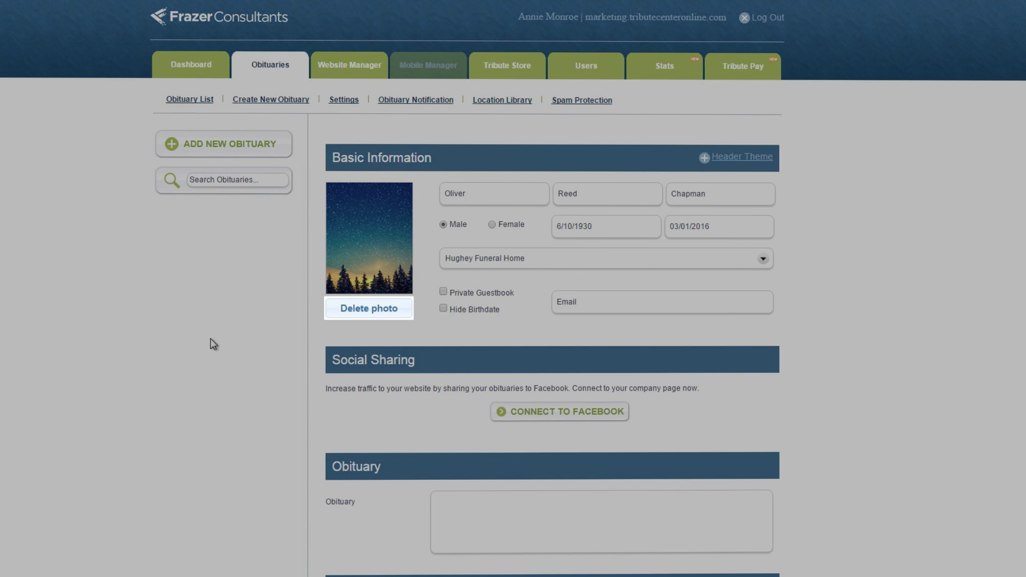
click(345, 315)
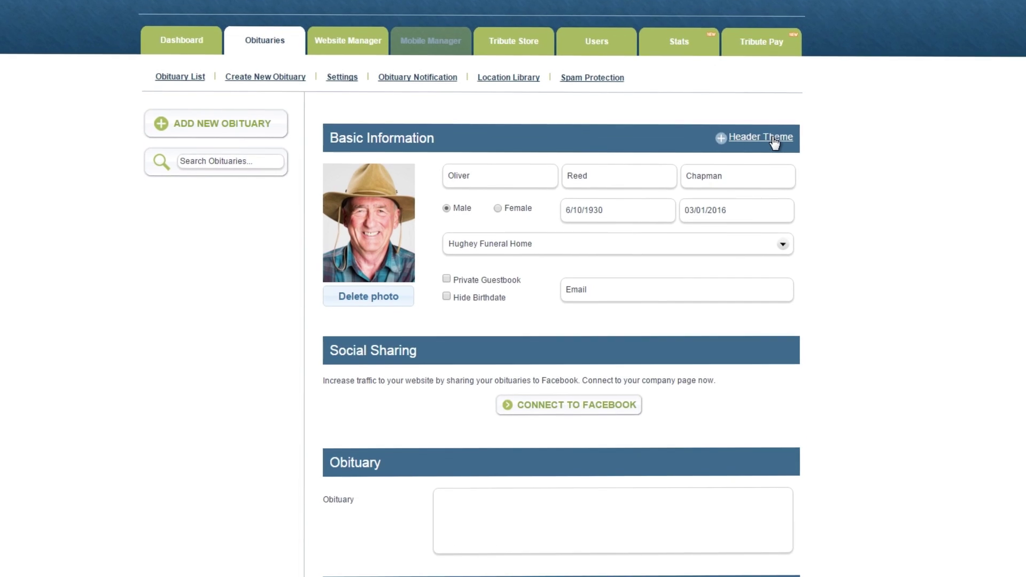
Set the header theme to Fields of Wheat from the Nature category and save it
click(755, 157)
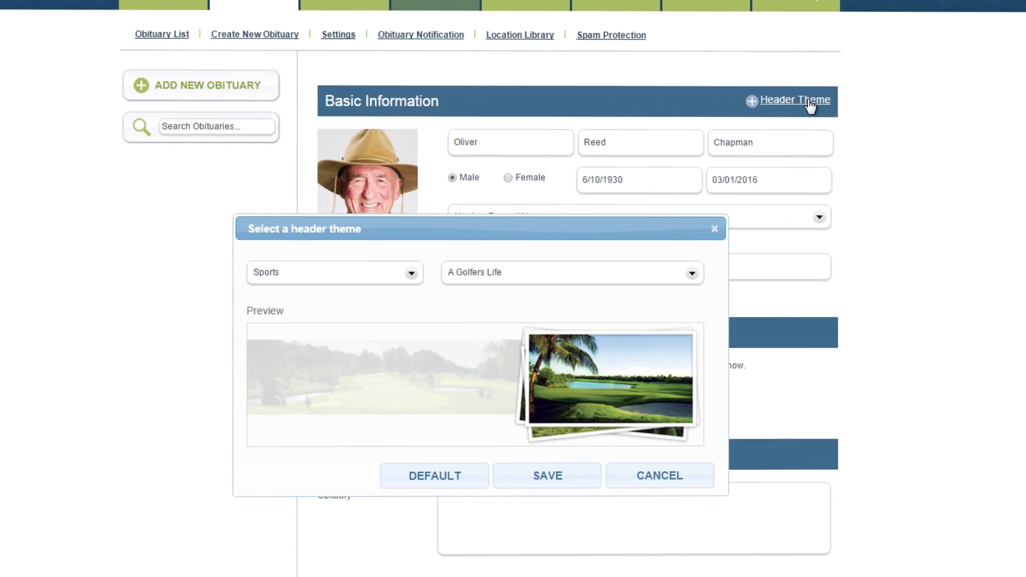
click(413, 248)
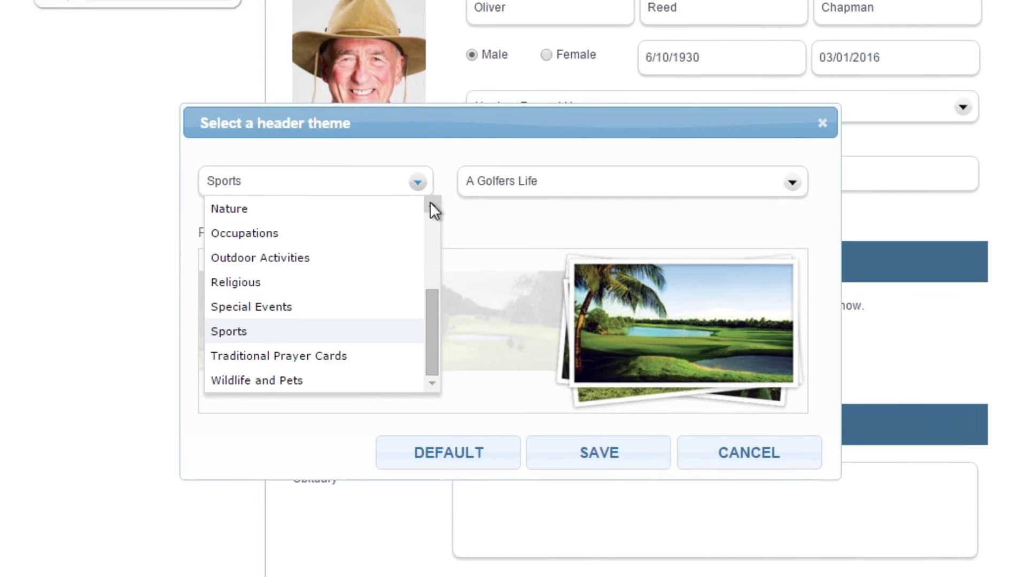
click(423, 264)
click(433, 196)
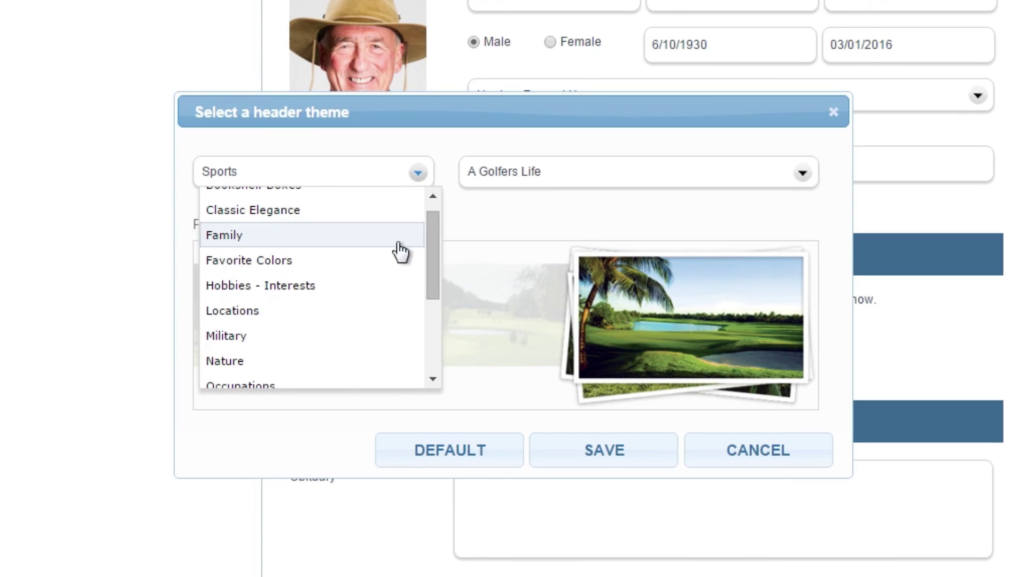
click(346, 358)
click(802, 175)
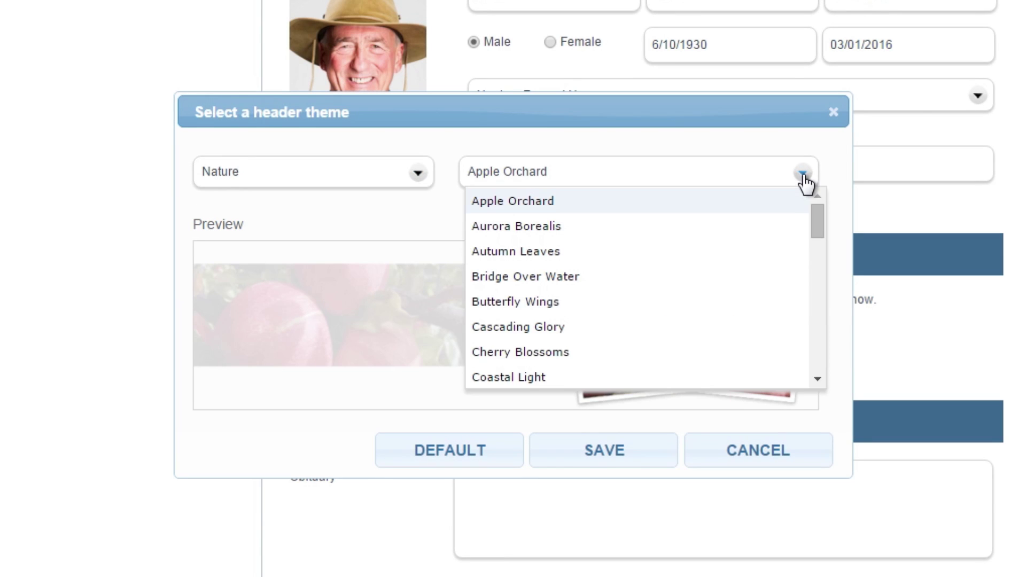
drag(813, 222, 814, 264)
click(753, 231)
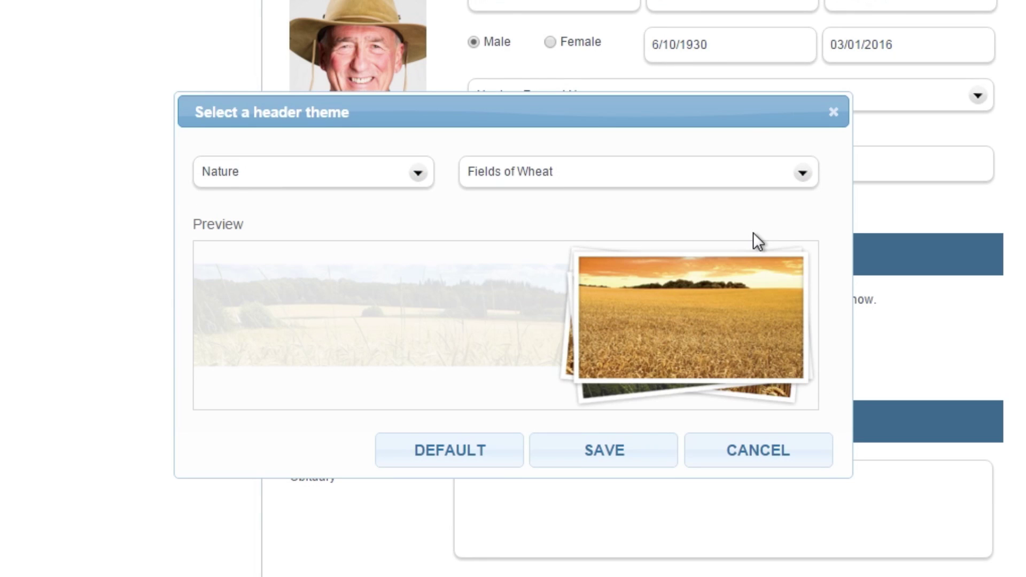
click(648, 455)
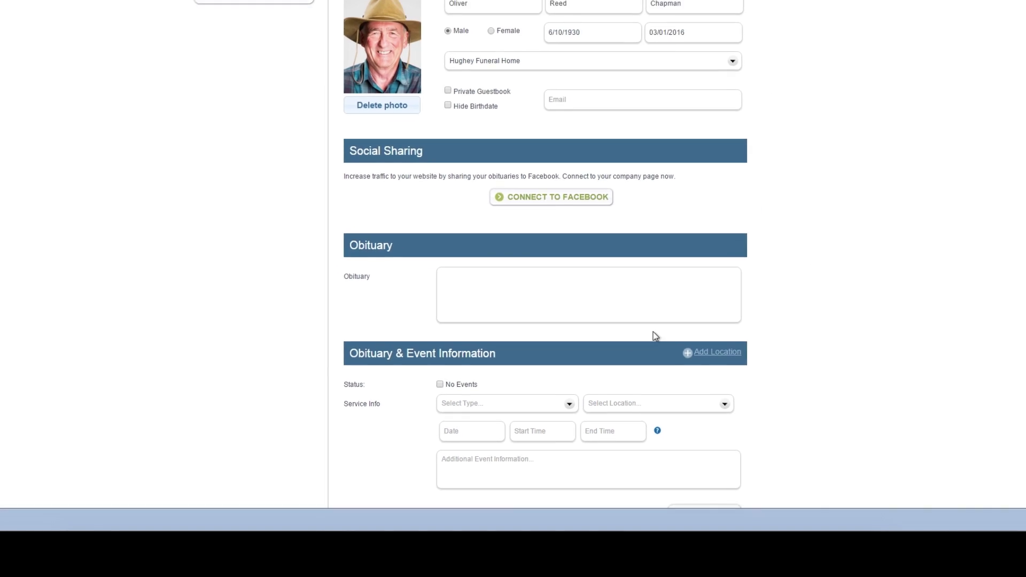
Copy all the obituary text from the Word document and return to Chrome
click(101, 524)
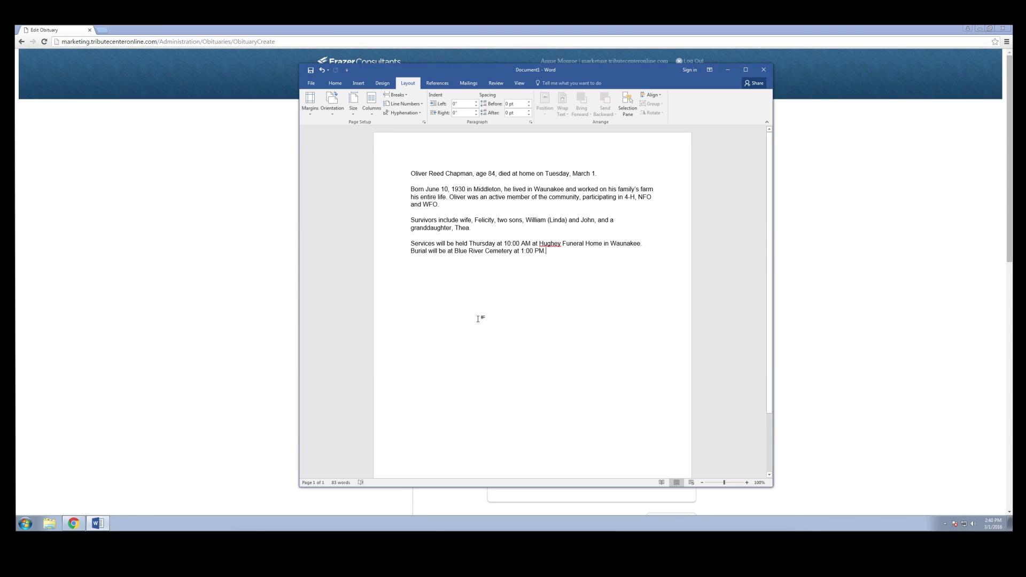
drag(552, 250, 412, 173)
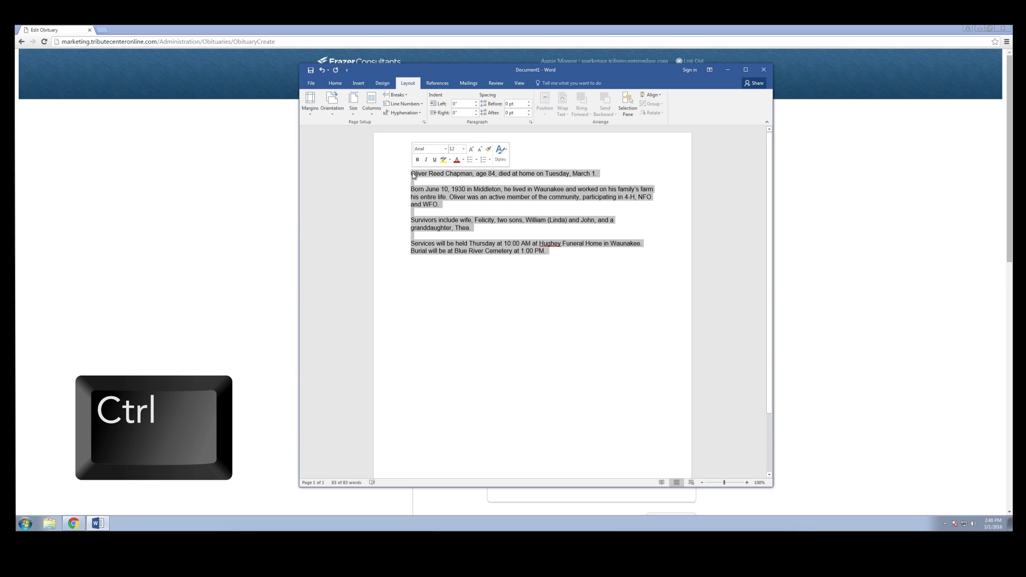
key(ctrl+c)
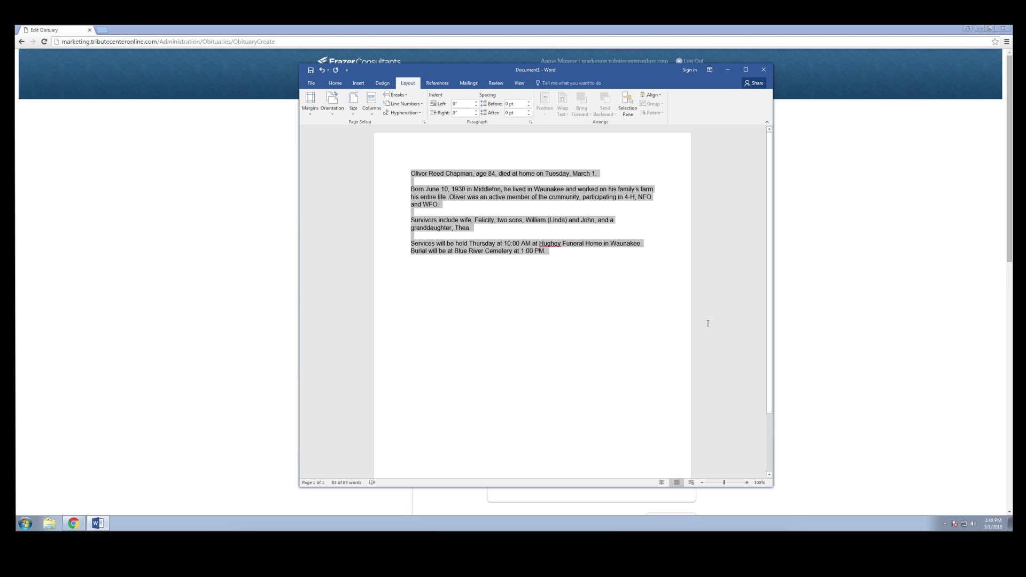
click(785, 345)
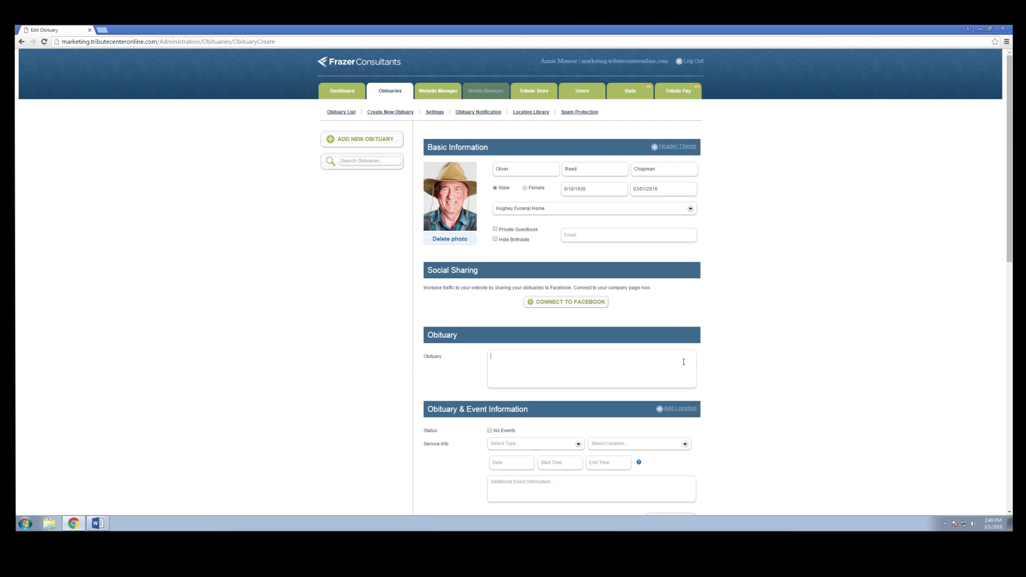
Paste the copied obituary text into the Obituary box and scroll down to the events
key(ctrl+v)
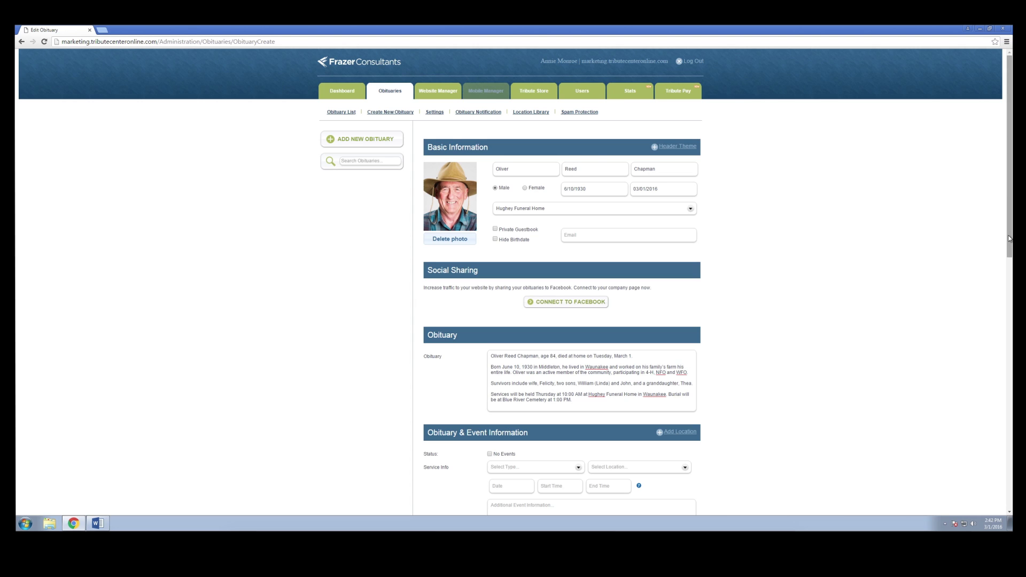
drag(1010, 238, 1009, 378)
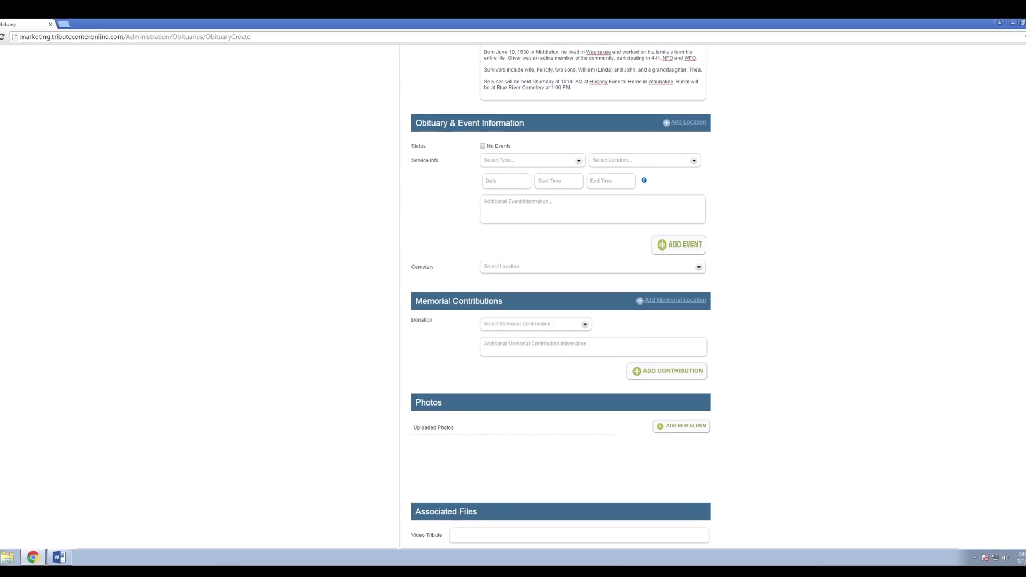
scroll(578, 121, down, 2)
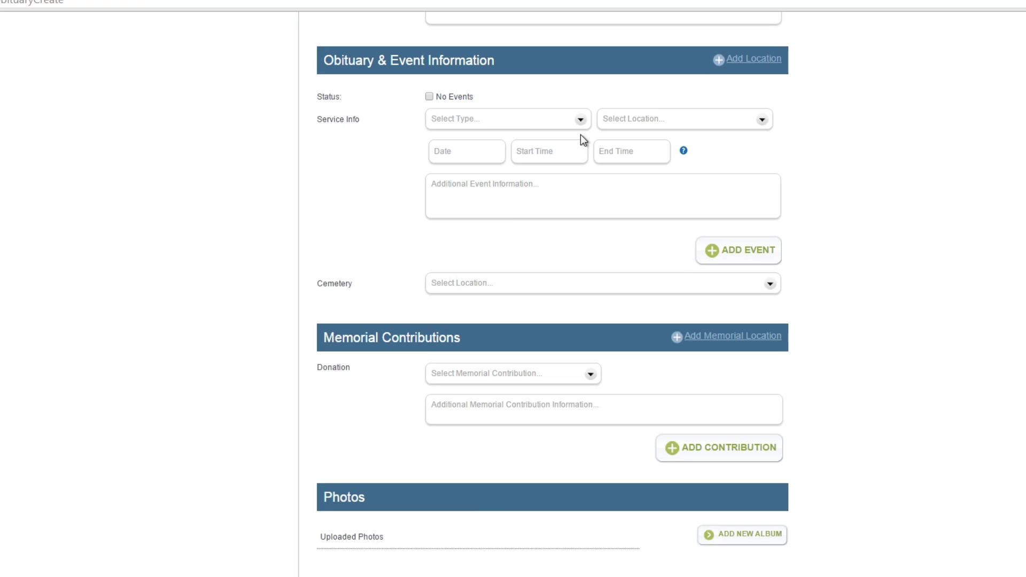
Set the event type to Service and its location to Hughey Funeral Home
click(562, 125)
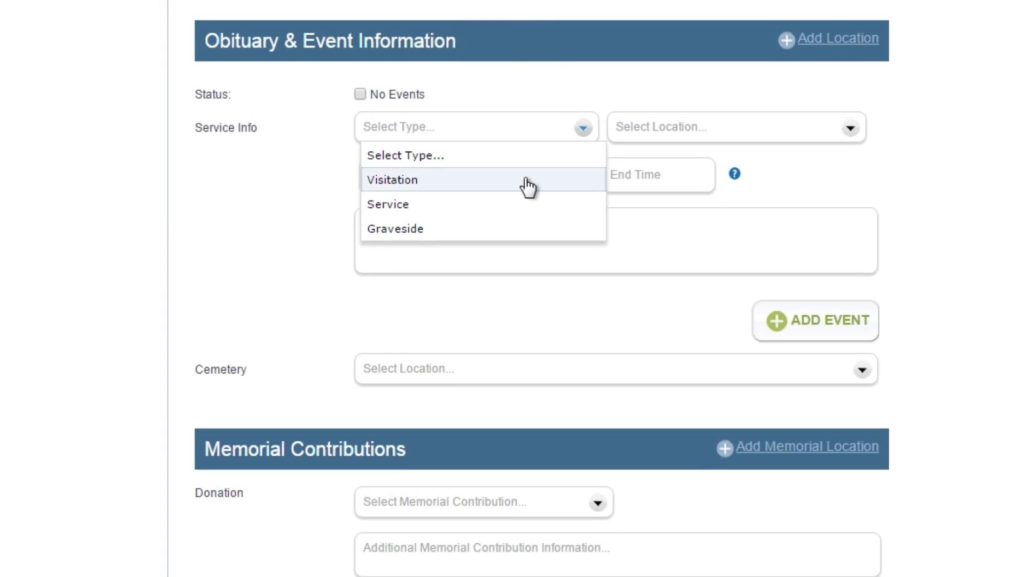
click(518, 205)
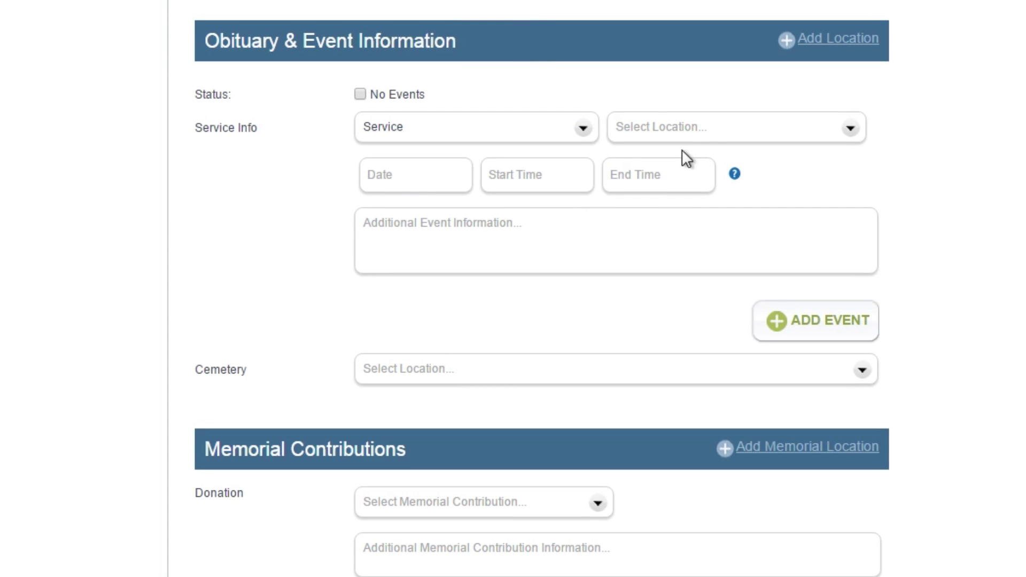
click(707, 139)
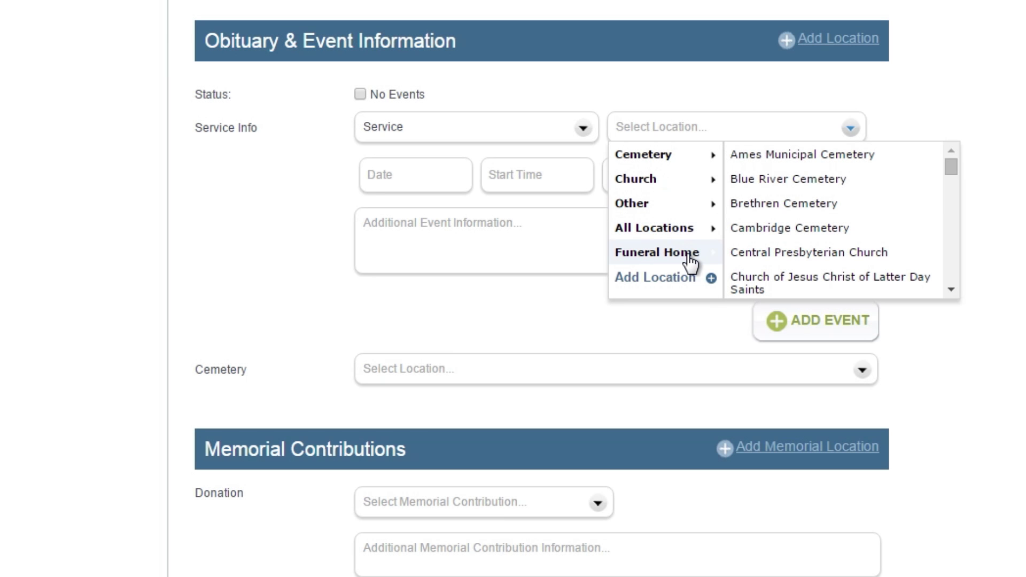
click(688, 255)
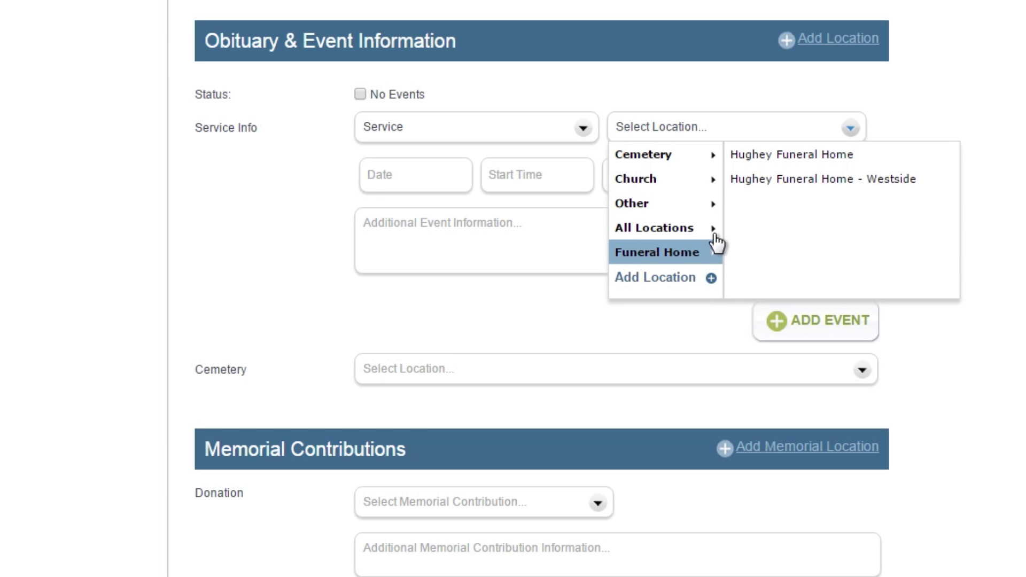
click(773, 156)
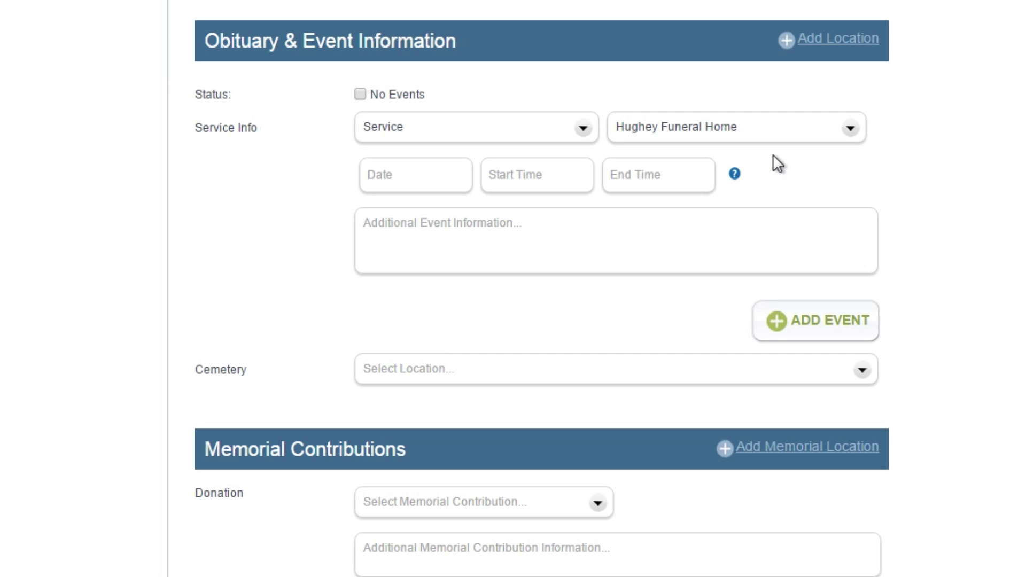
Give the Service March 3, 2016 at 10:00 AM with note 'Please enter through southern doors.' and add it
click(428, 180)
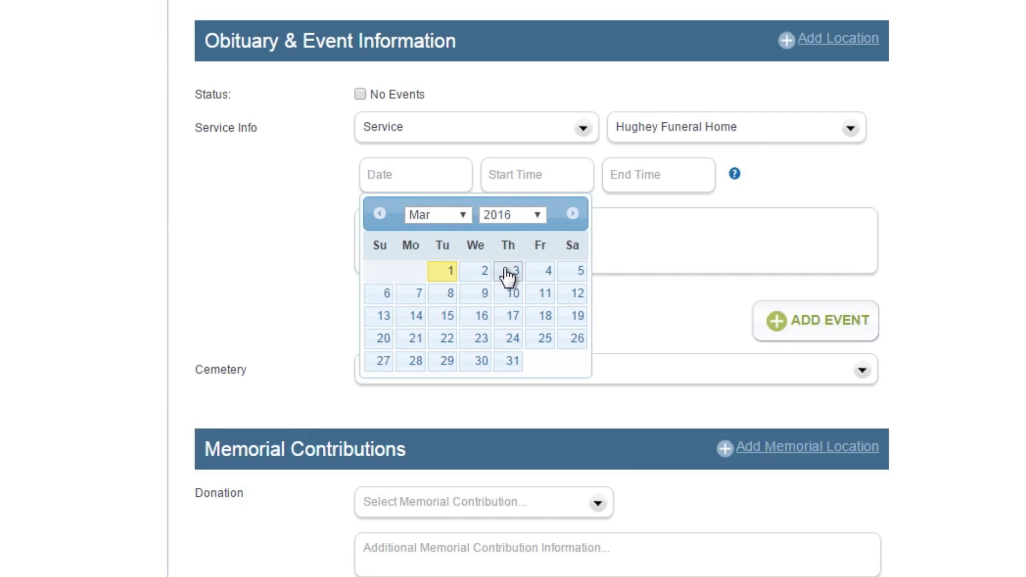
click(509, 273)
click(544, 178)
text(10:00 AM)
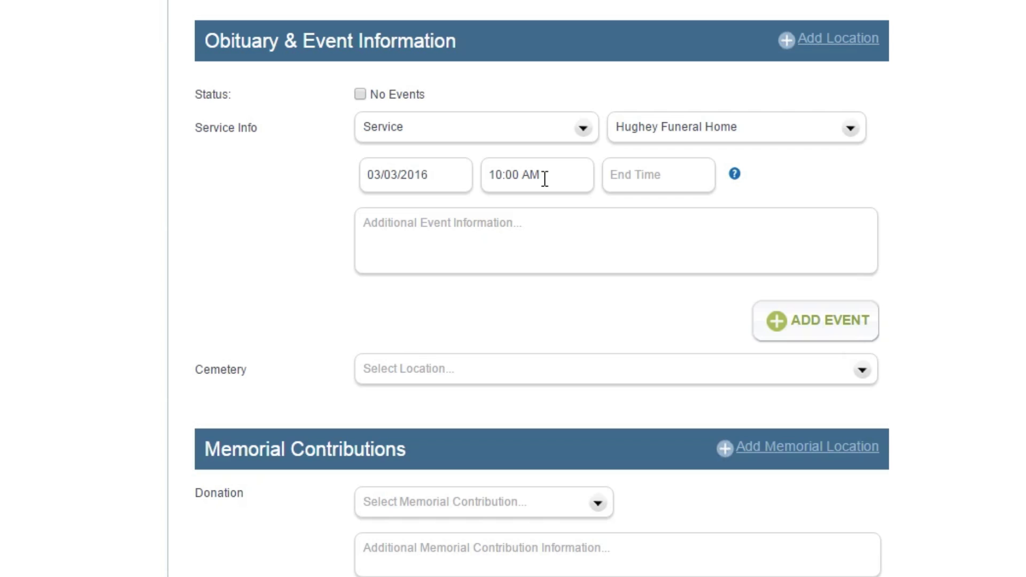
click(591, 255)
text(P)
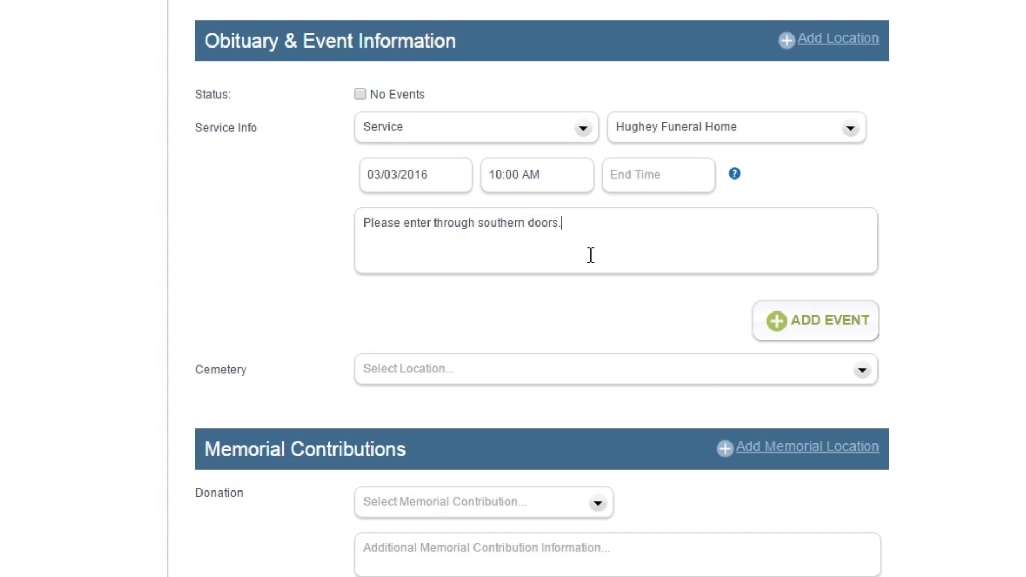
click(801, 334)
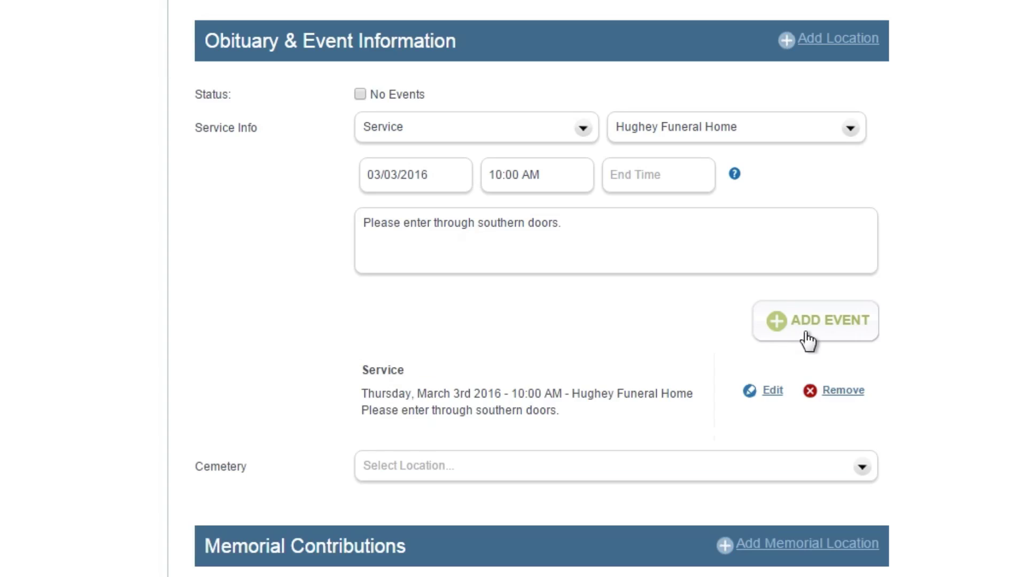
Switch the event type to Graveside with location Blue River Cemetery
click(581, 129)
click(460, 234)
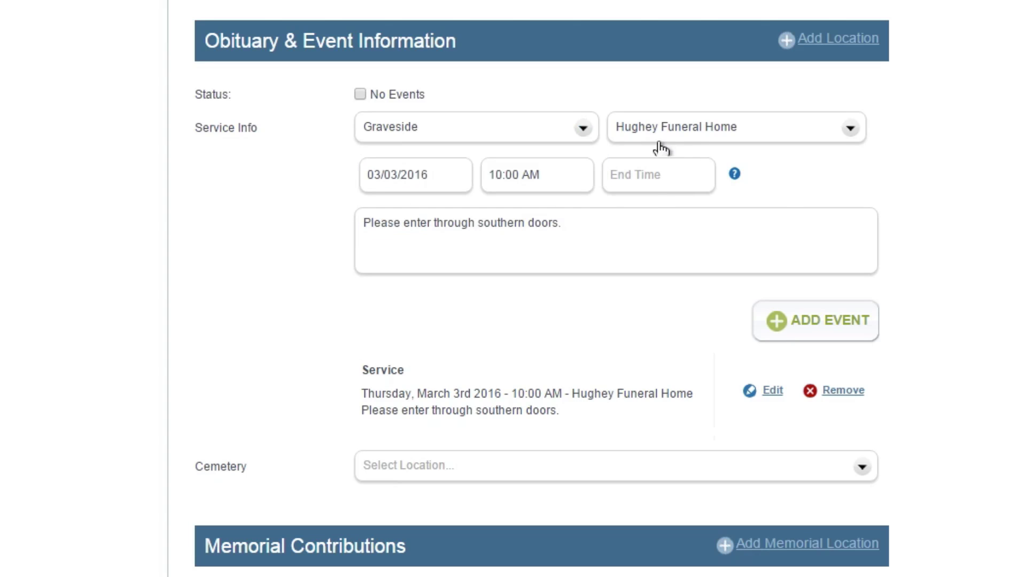
click(667, 134)
mouse_move(707, 156)
click(758, 178)
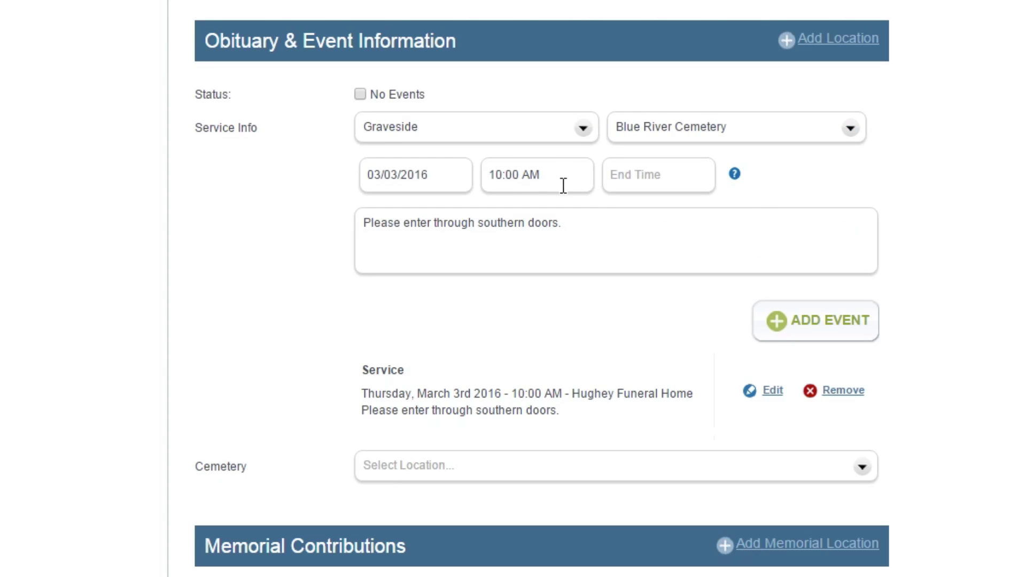
Change the time to 01:00 PM, clear the note, add the event, and tick No Events
drag(563, 181, 469, 176)
text(01:00 PM)
drag(604, 219, 363, 220)
key(BackSpace)
click(775, 326)
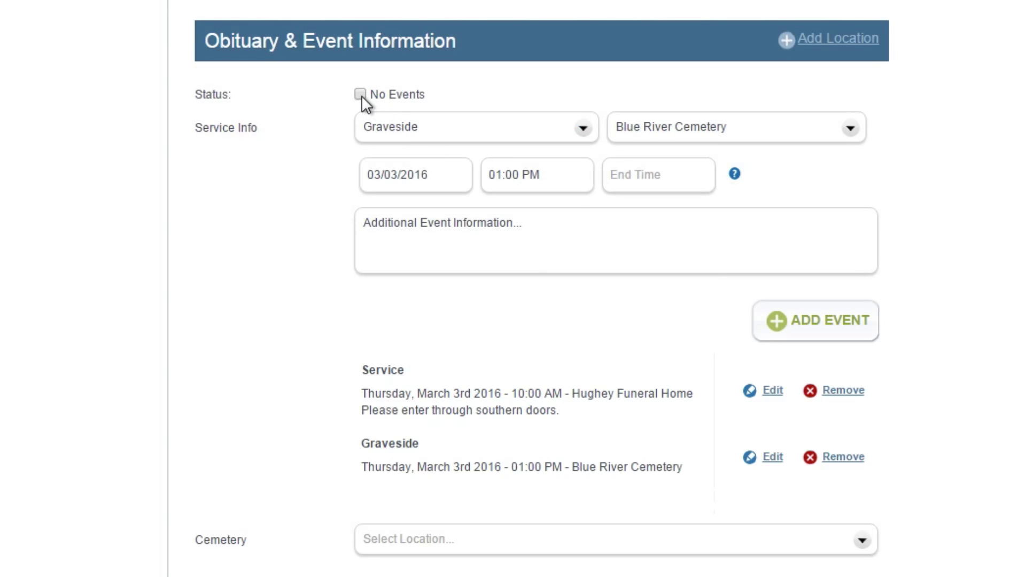
click(360, 95)
Choose 'Services are private.' as the no-events reason and Blue River Cemetery as cemetery
click(399, 135)
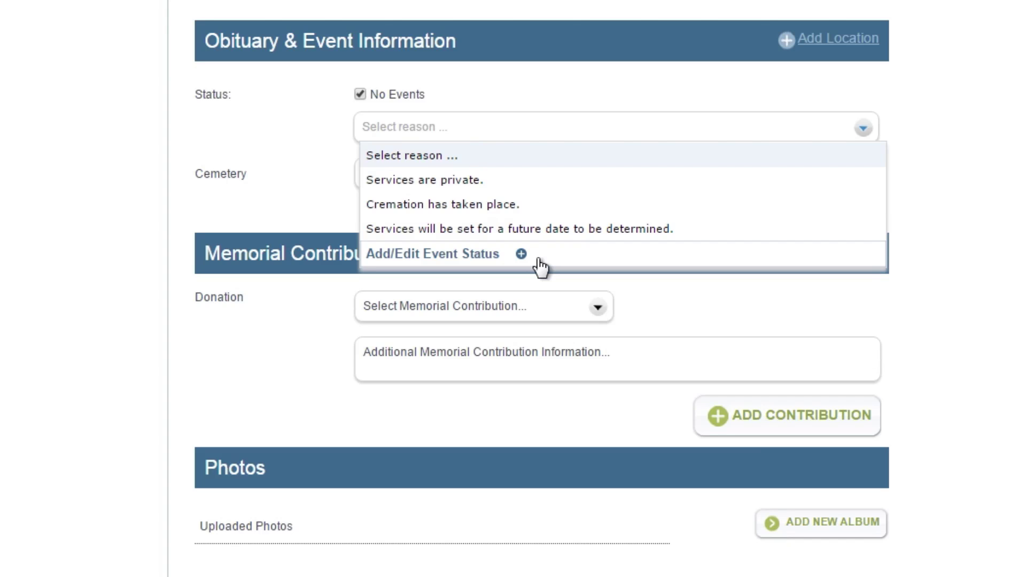
click(516, 182)
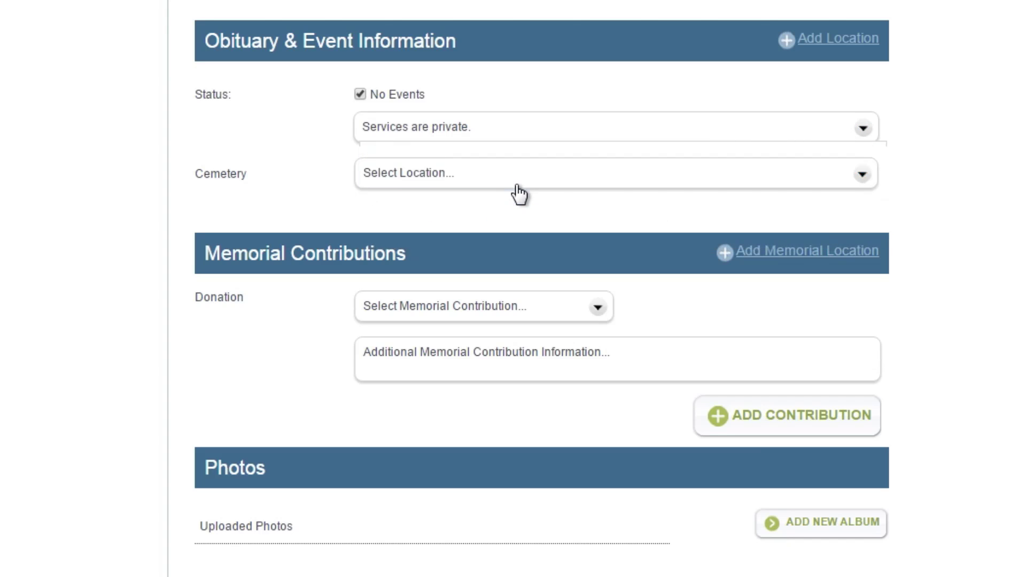
click(516, 185)
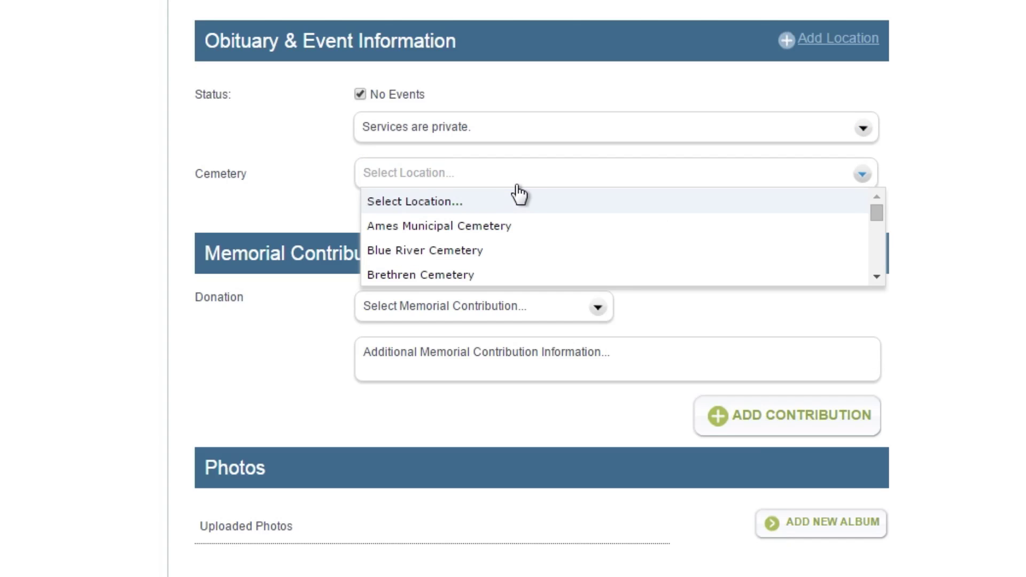
click(511, 250)
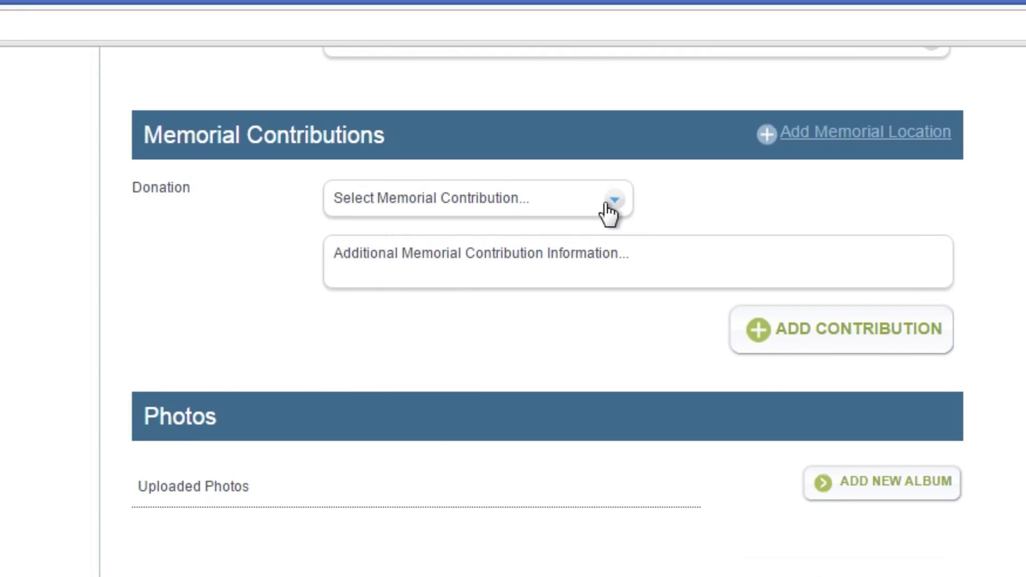
Add Waunakee Connection from the Memorial category as the contribution, pasting in its description
click(607, 206)
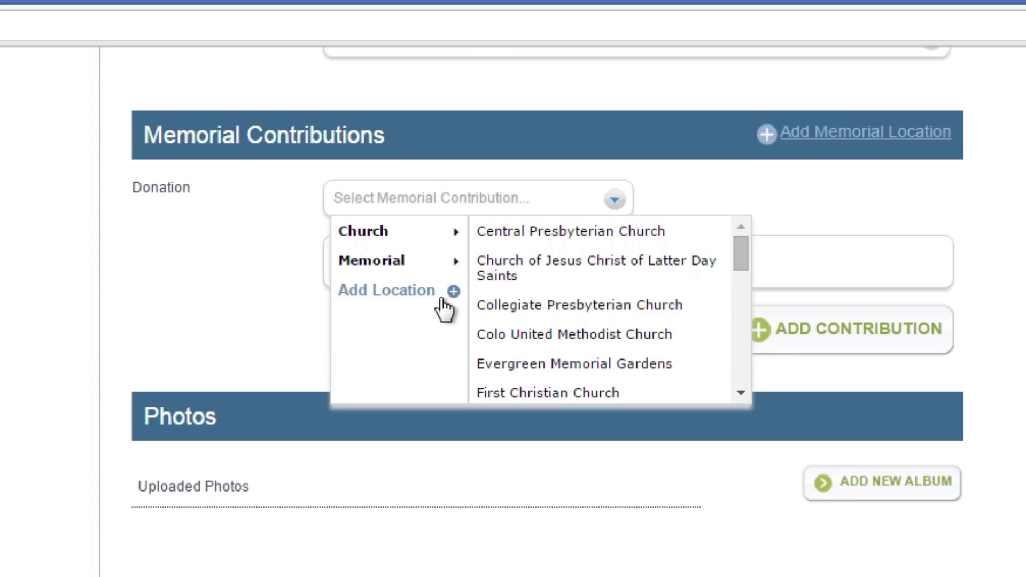
click(438, 273)
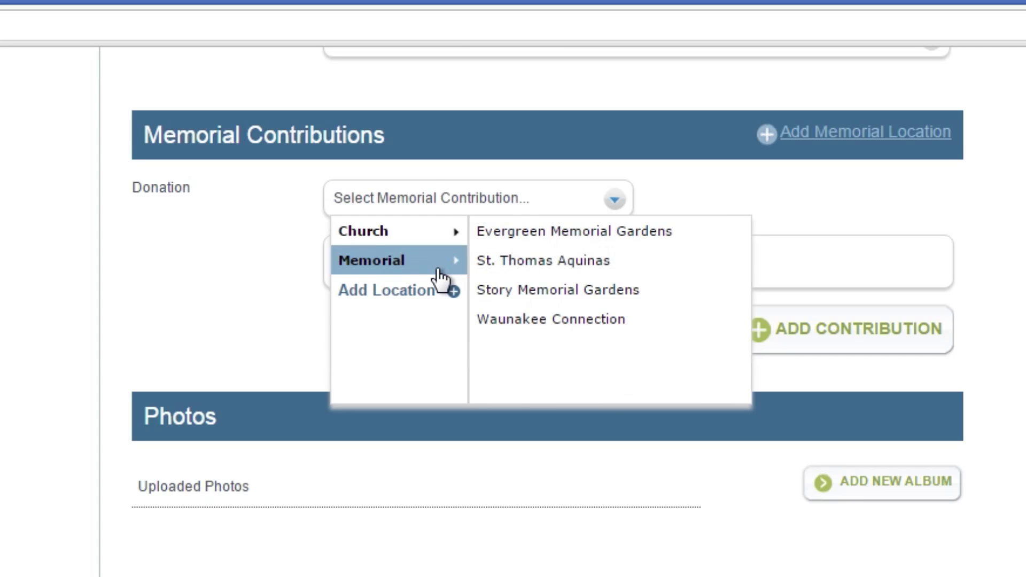
click(573, 321)
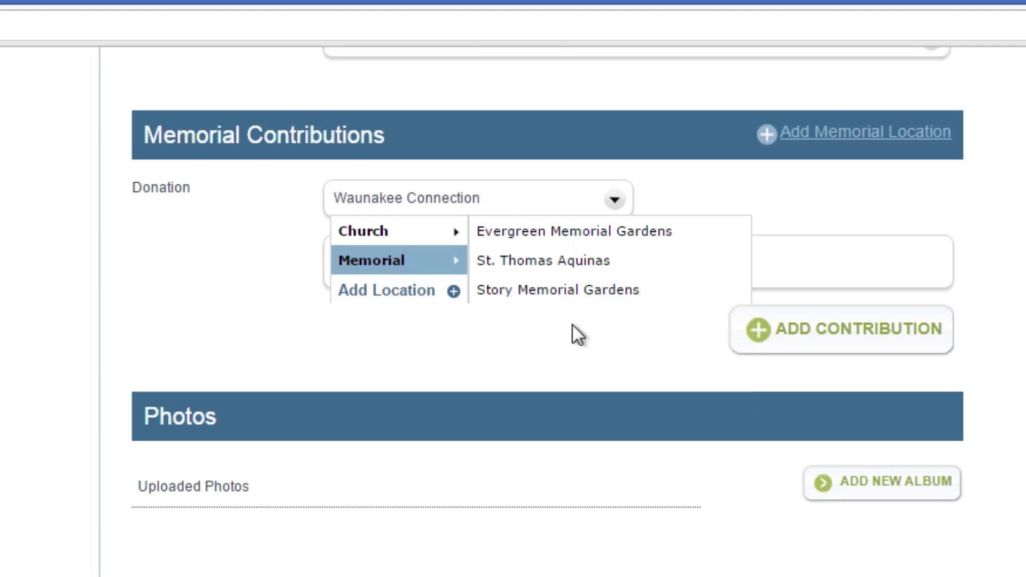
click(569, 267)
text(Waunakee Connection relies on the support of our wonderful sponsors, partnerships, donors, and volunteers to provide needed services to the community.)
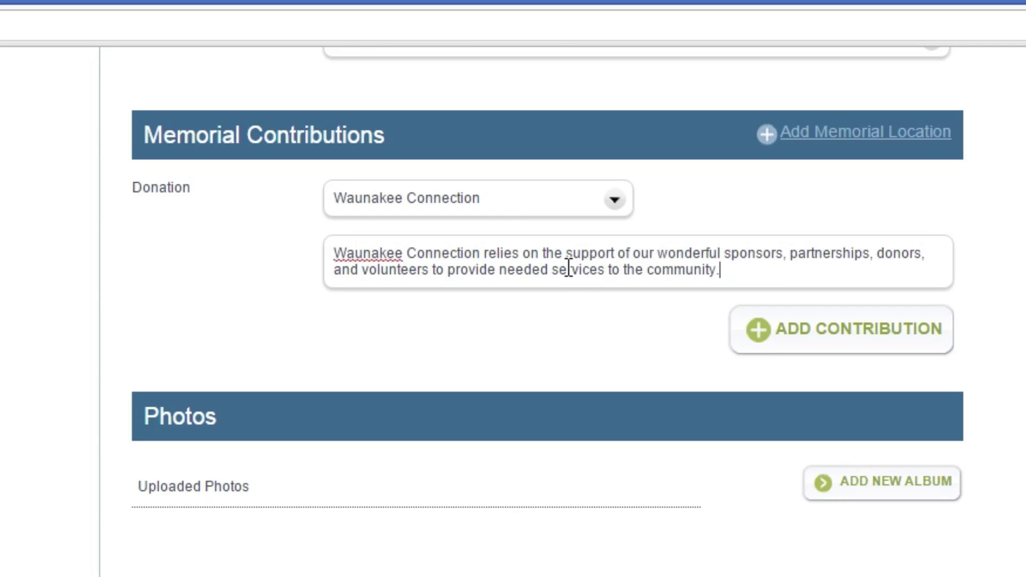
click(754, 349)
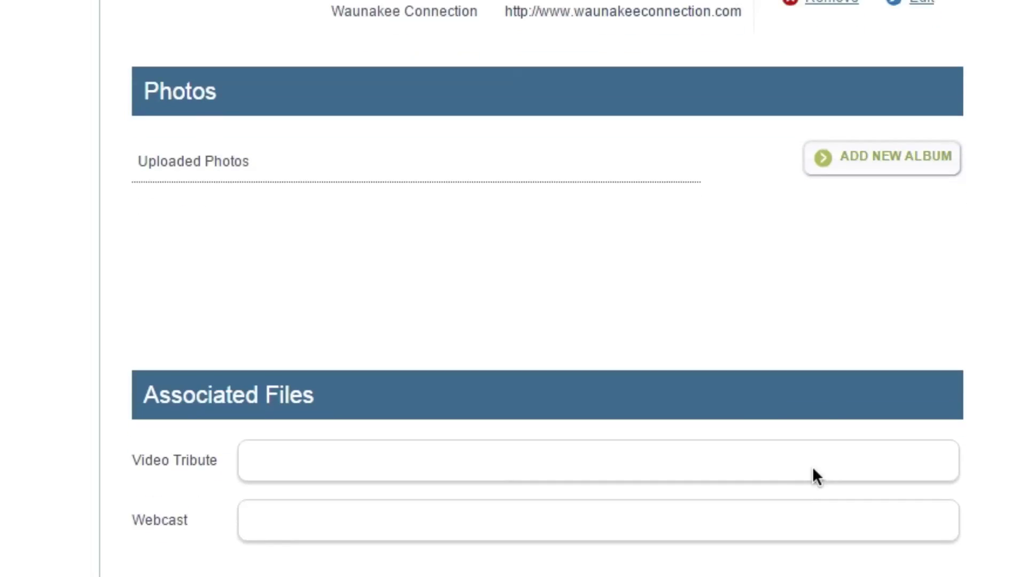
Paste the video tribute link and enter the family contact's first and last name
click(711, 557)
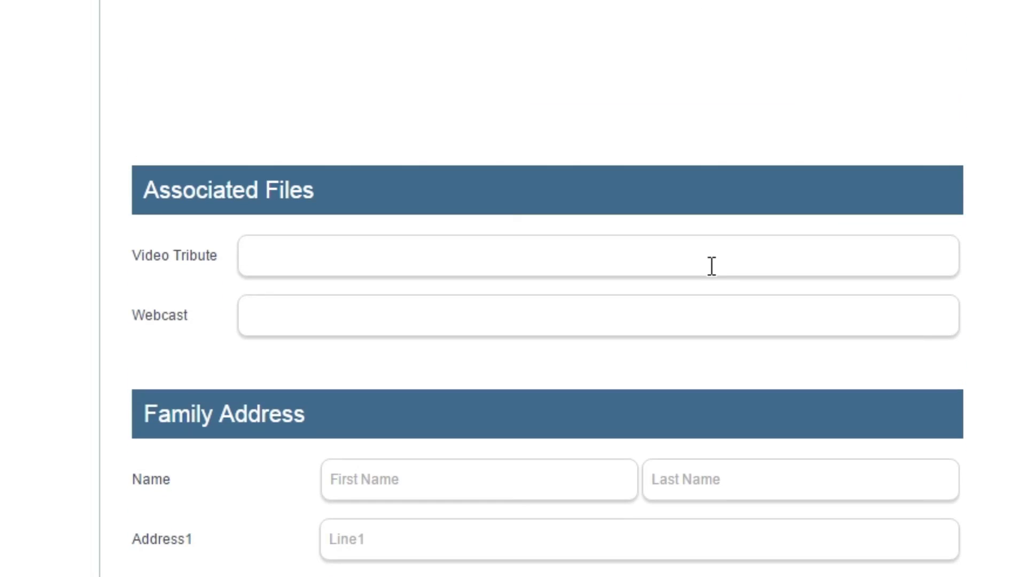
text(http://player.tributecenteronline.com/41124)
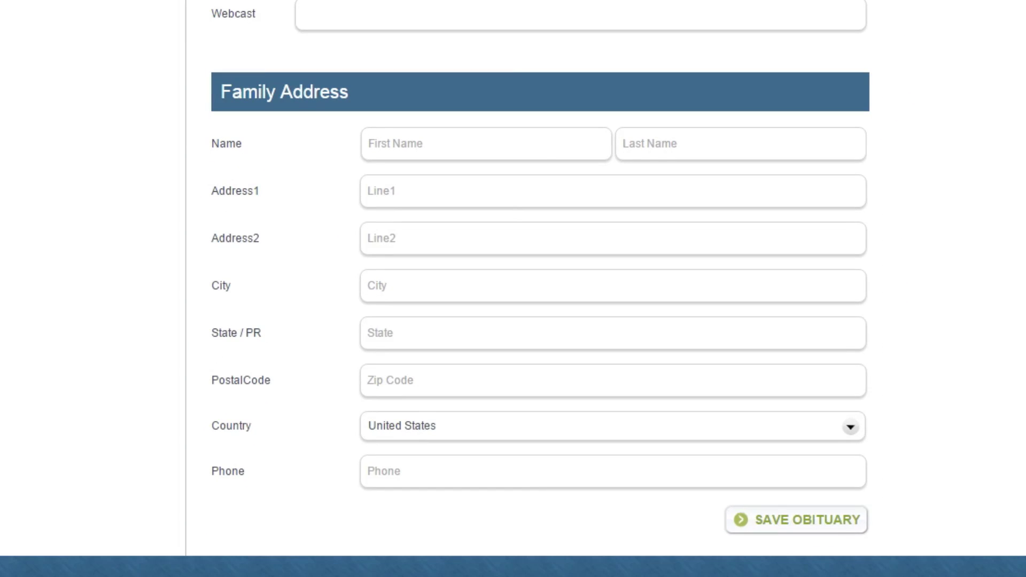
click(543, 151)
key(Tab)
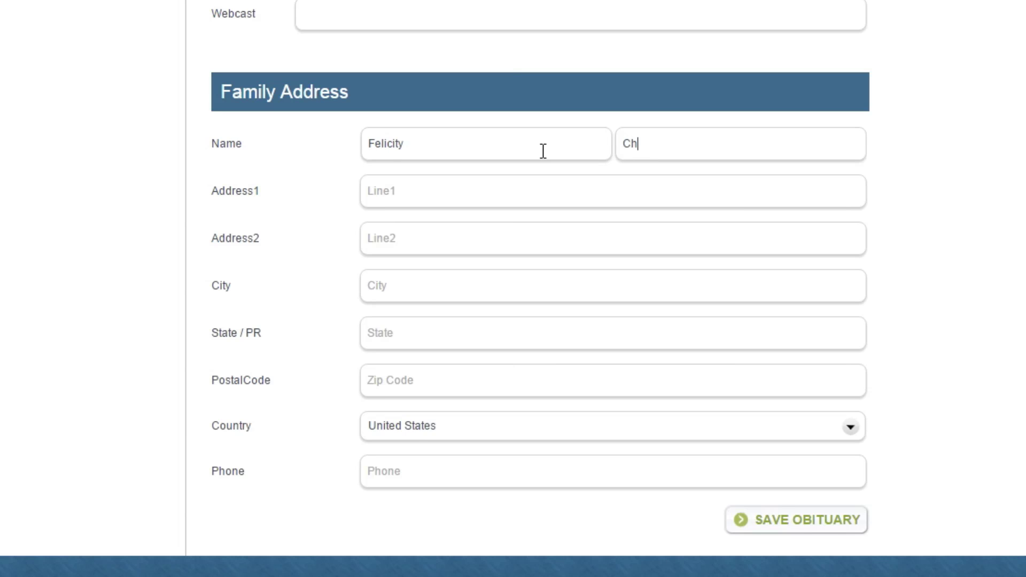
Fill in the family contact's street, city, state and zip code, then save the obituary
key(Tab)
key(Tab)
key(Tab)
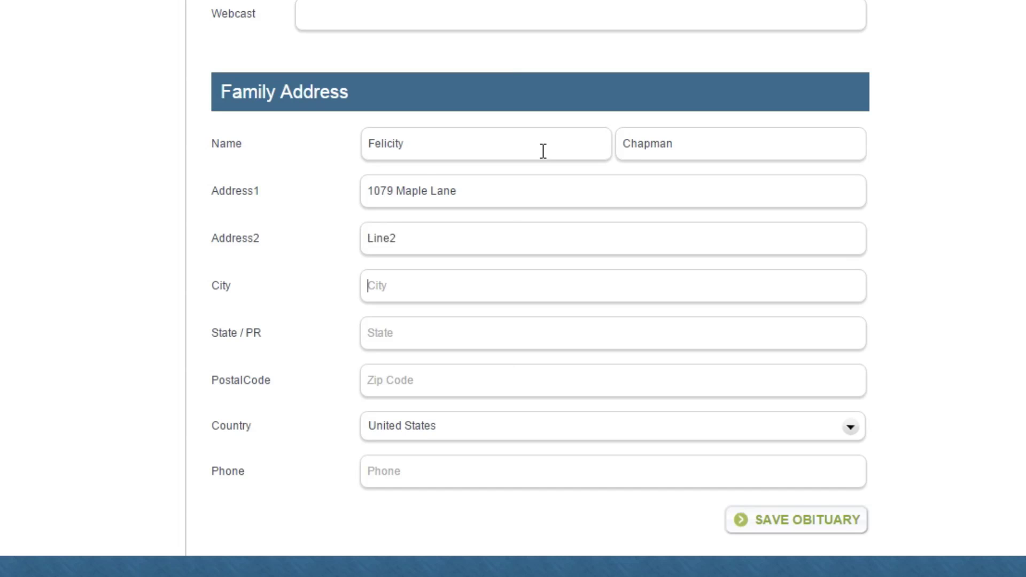
key(Tab)
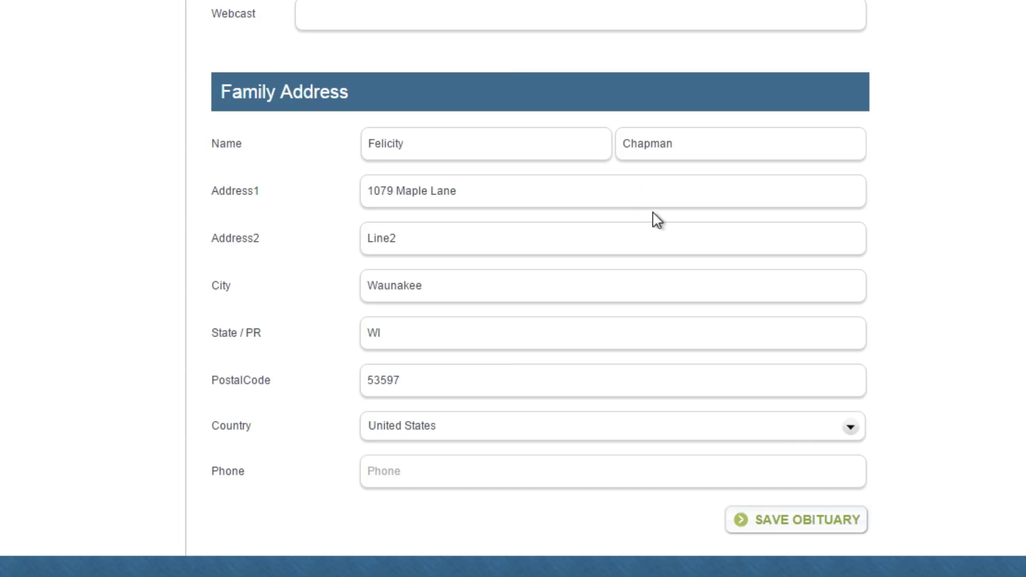
click(808, 526)
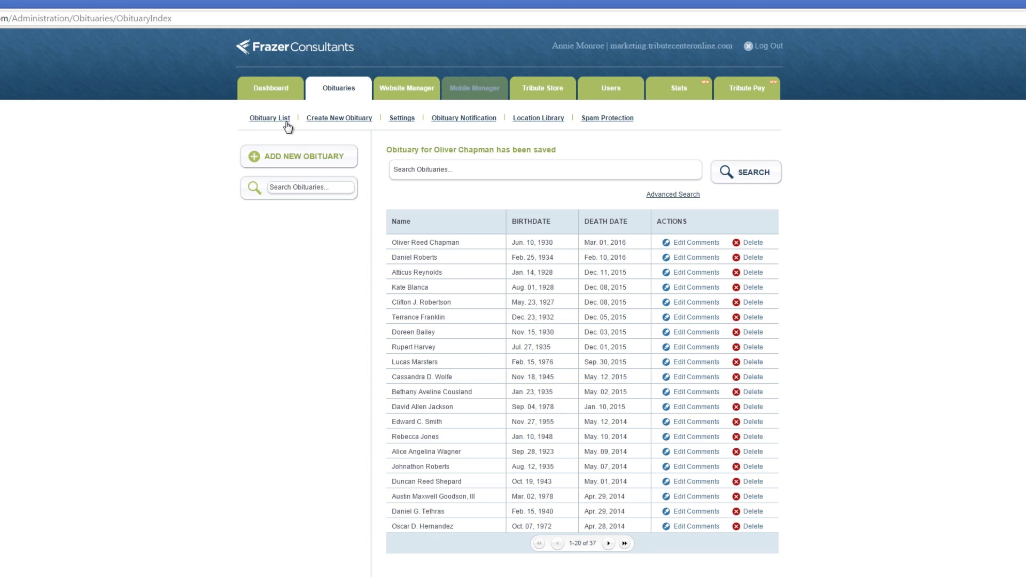
click(405, 245)
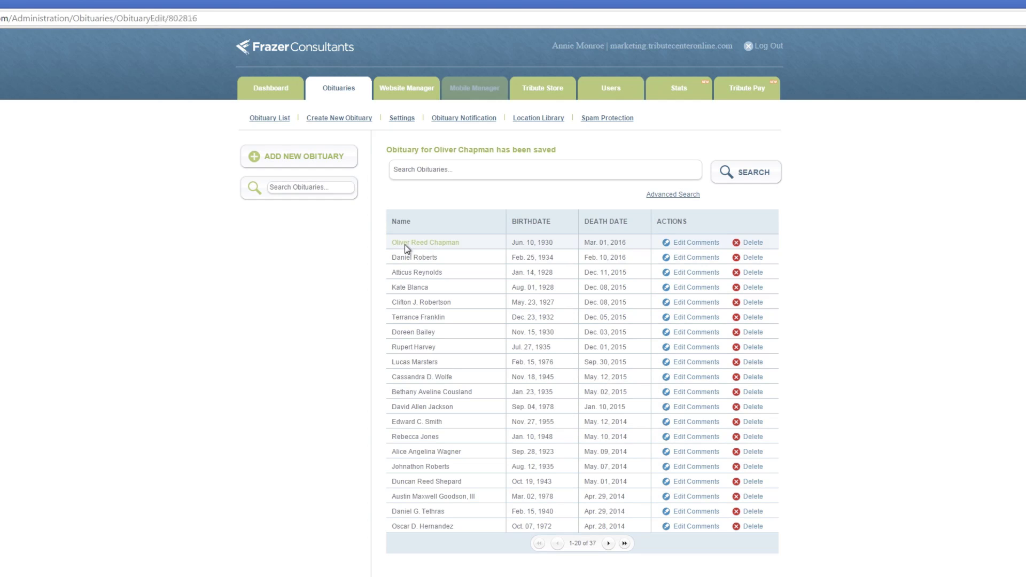